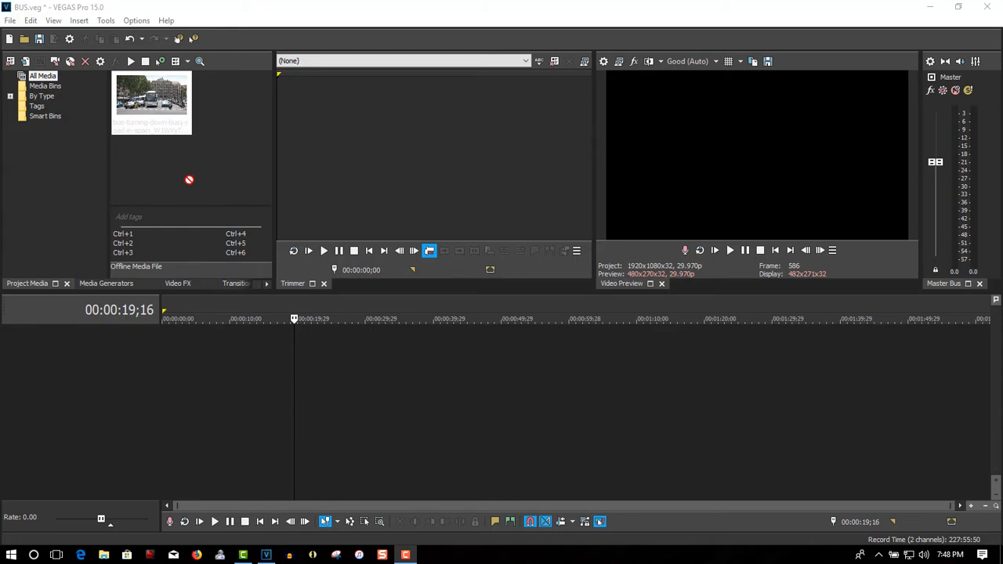
Step: Place the bus clip at the start of the timeline and insert a new video track above it
left_click_drag(189, 180, 171, 348)
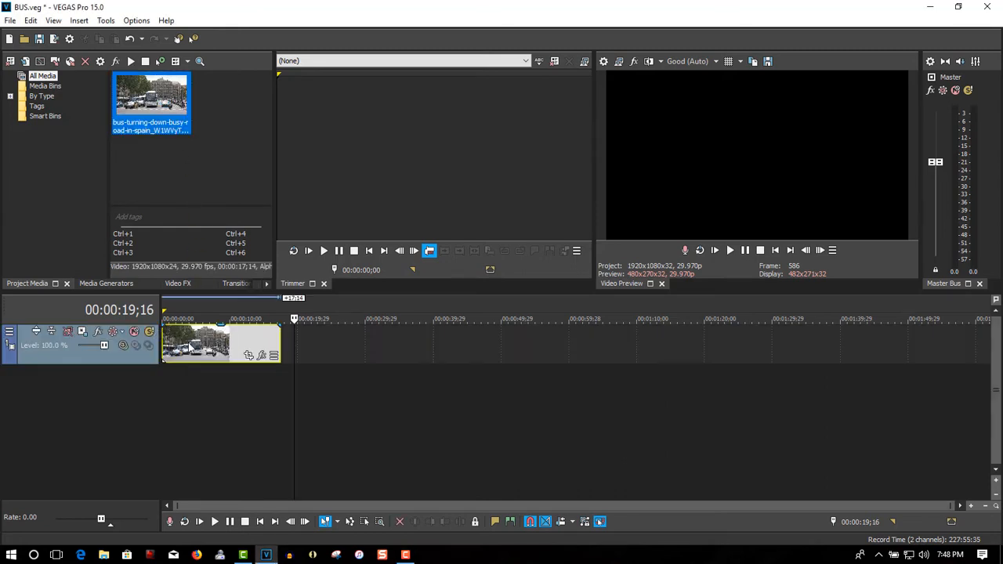
right_click(307, 348)
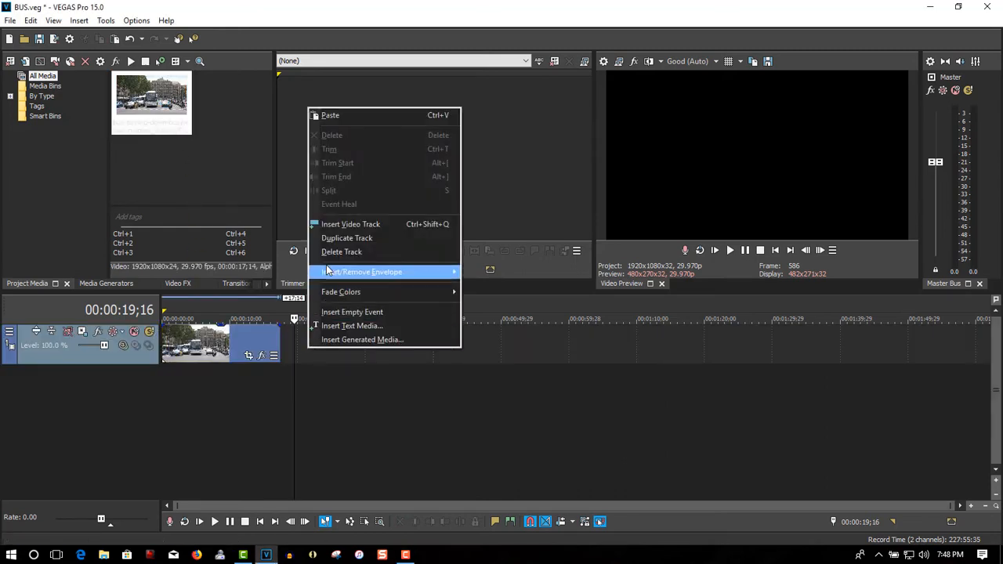
left_click(326, 227)
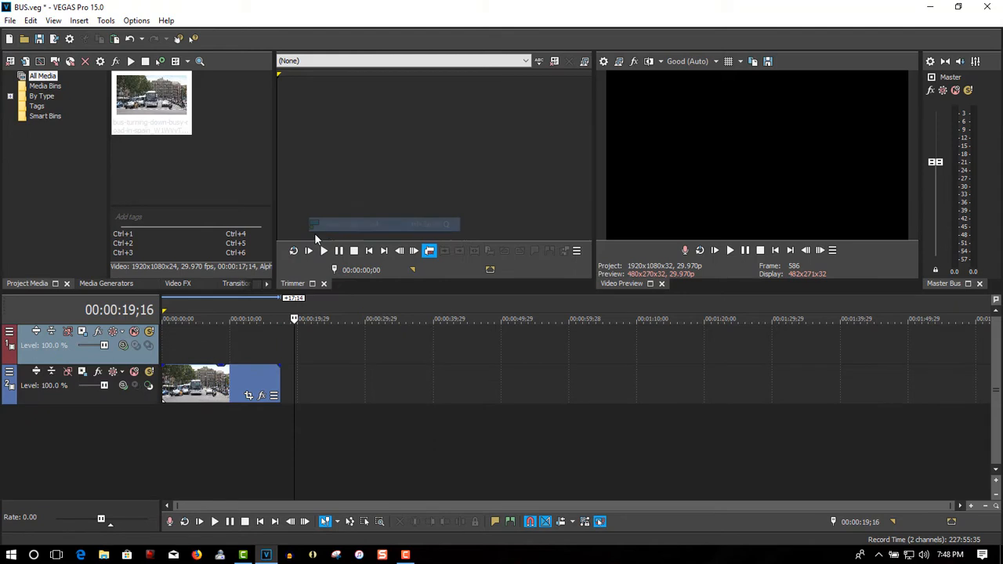
Step: Copy the bus clip onto the empty upper track, aligned with the original at the timeline start
right_click(189, 386)
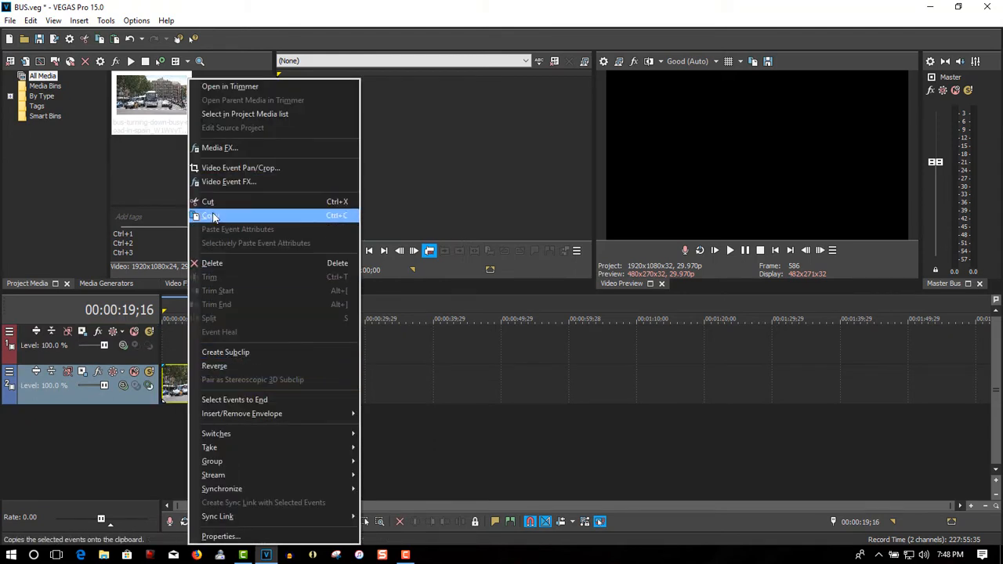
left_click(211, 215)
right_click(179, 333)
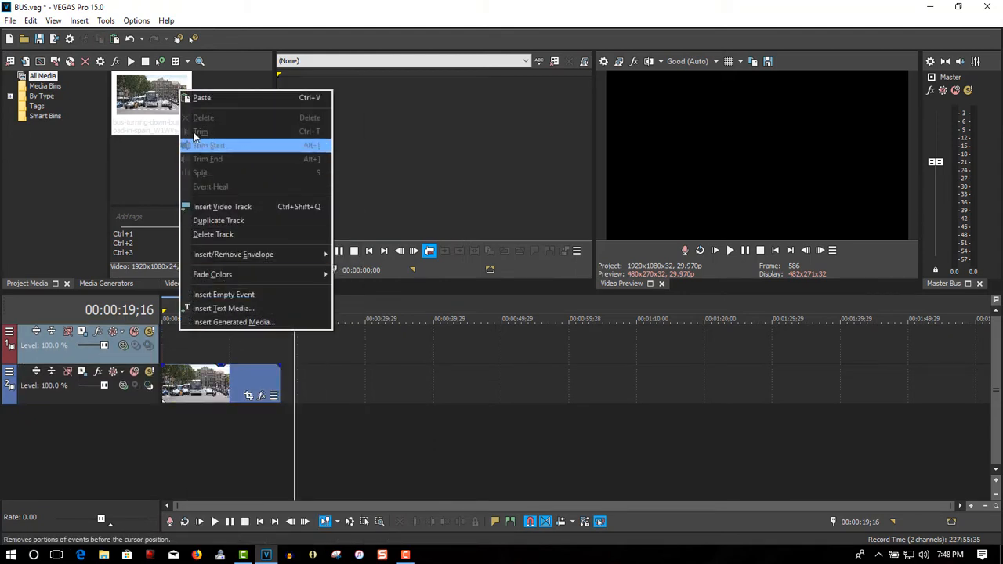
left_click(190, 100)
left_click_drag(354, 349, 225, 349)
Step: Insert a video track between the two bus clips and add a (Legacy) Text Default Text event spanning the clips' full length
right_click(290, 366)
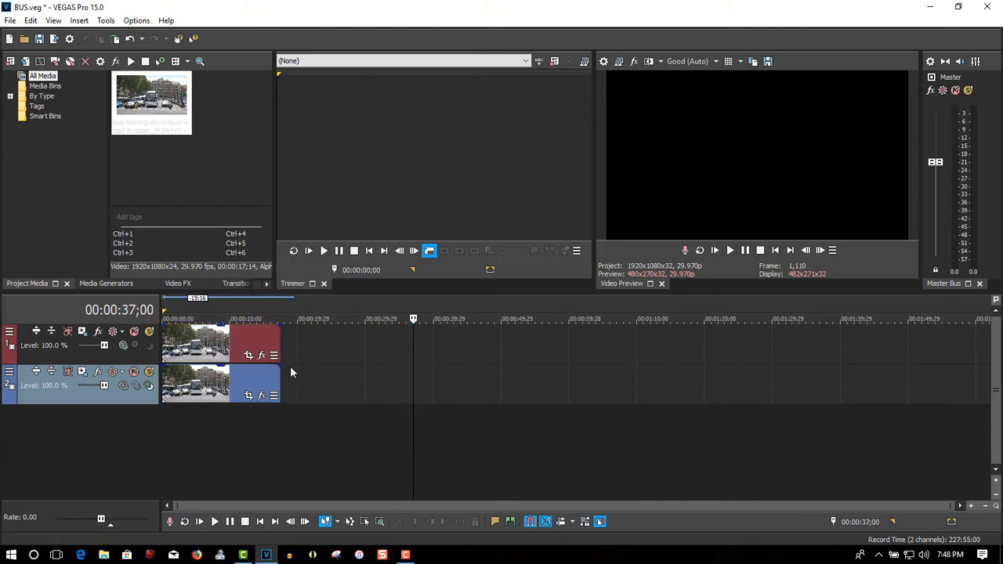
left_click(307, 243)
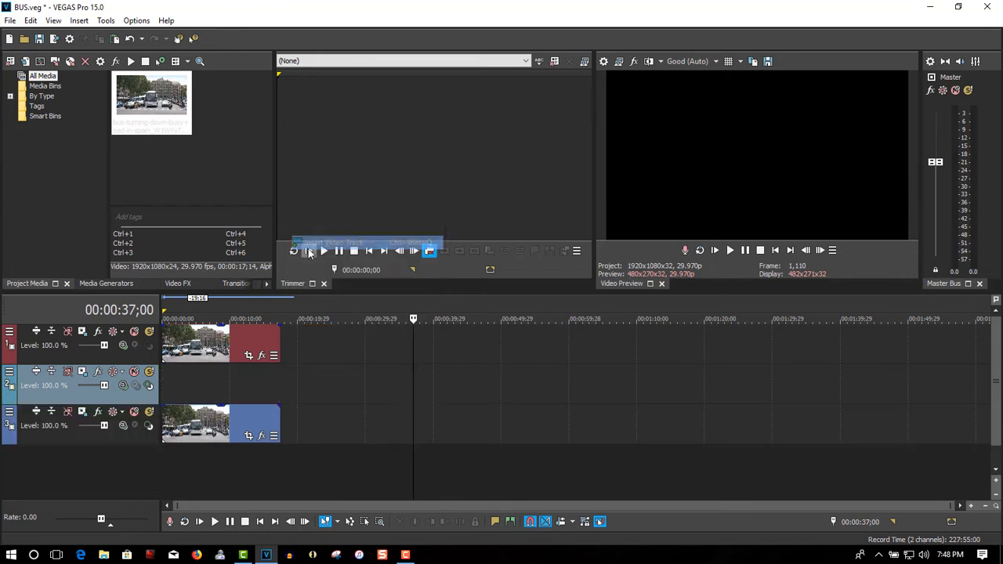
left_click(97, 282)
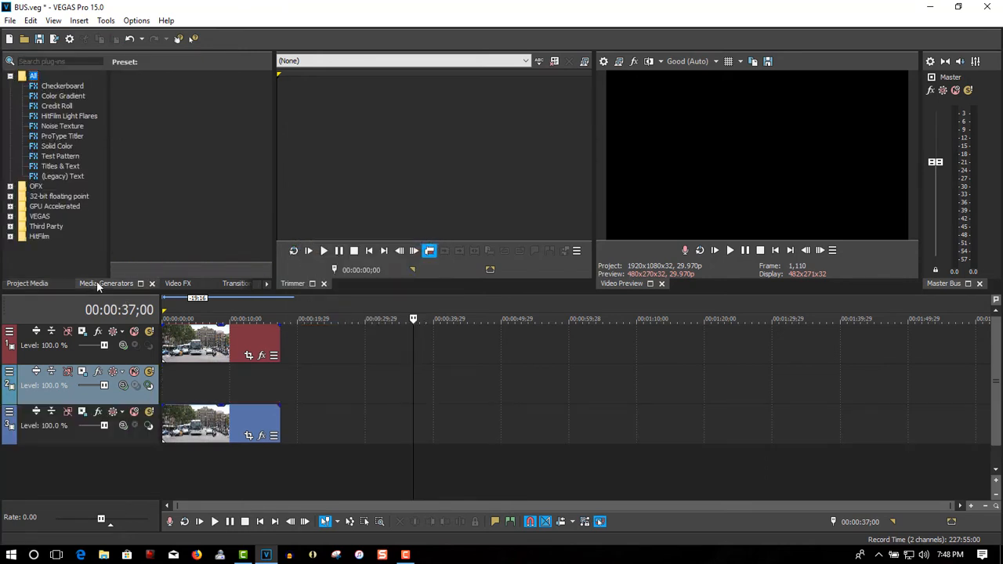
left_click(51, 177)
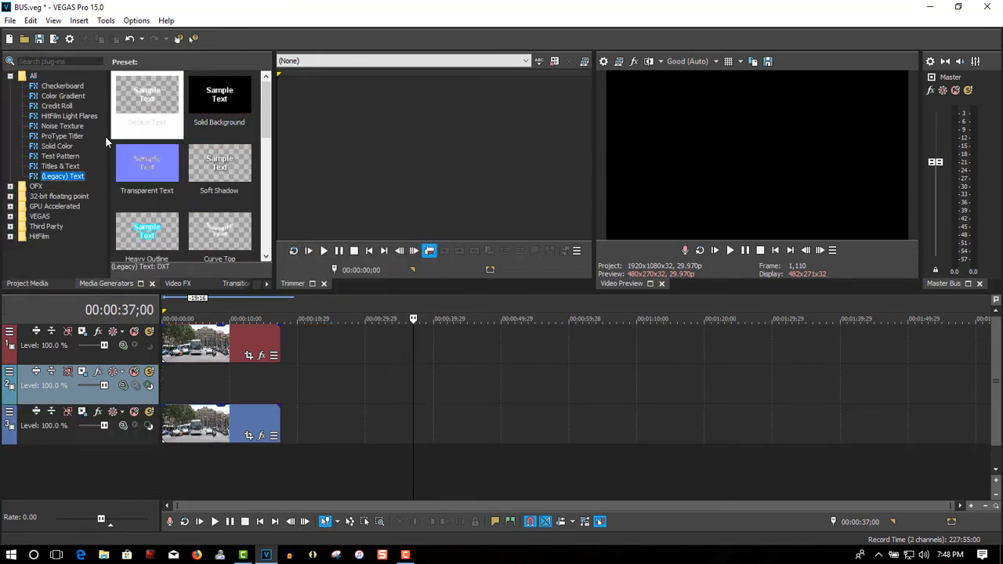
left_click_drag(141, 102, 169, 389)
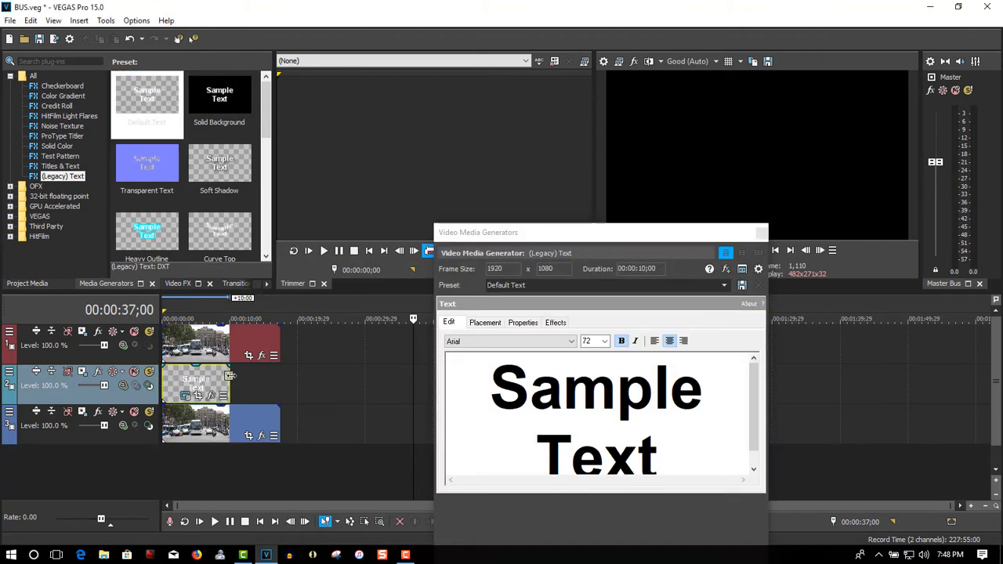
left_click_drag(229, 377, 283, 378)
Step: Replace the sample text with "MISSED" and "THE BUS" on two lines
left_click(671, 463)
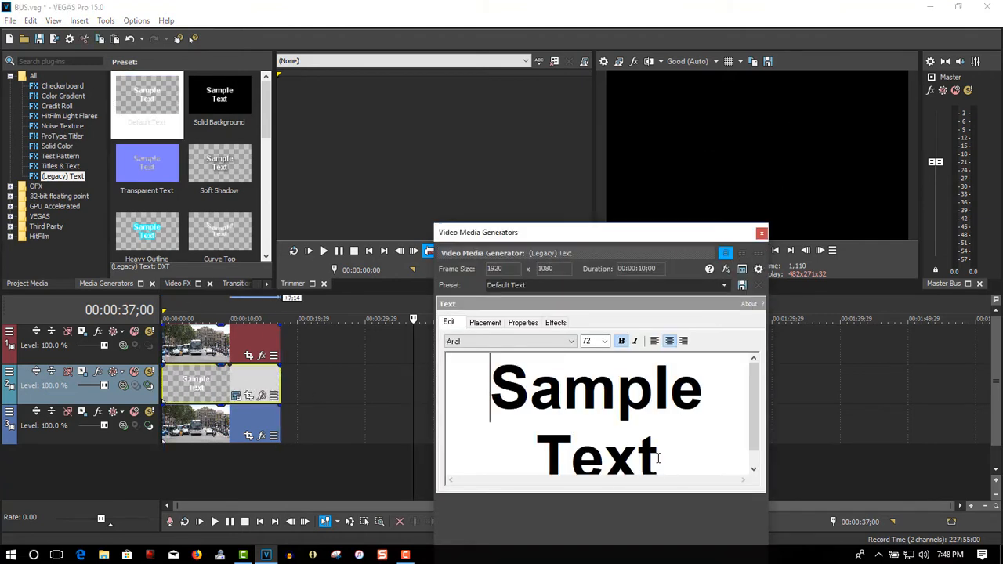
left_click_drag(664, 452, 474, 344)
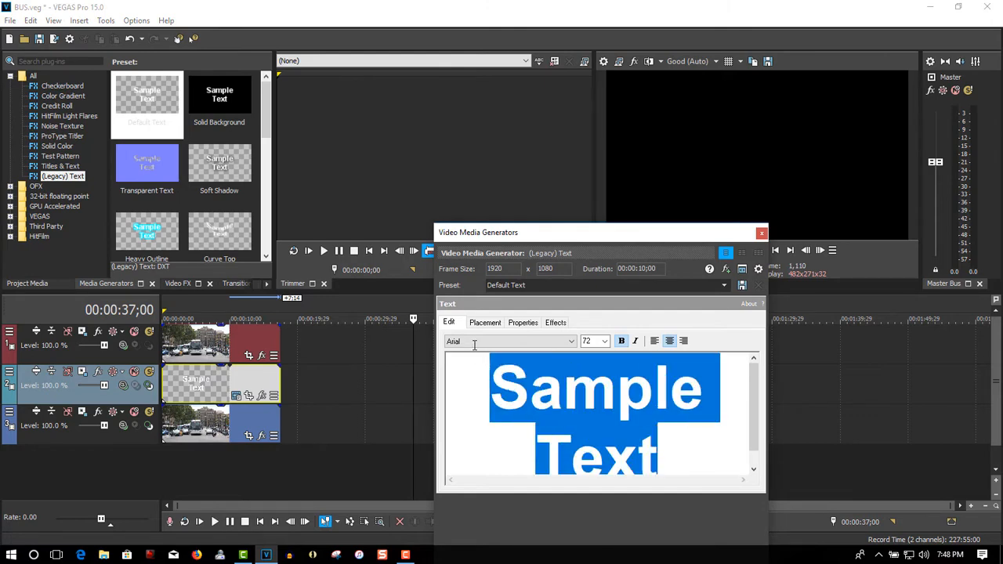
type("MI")
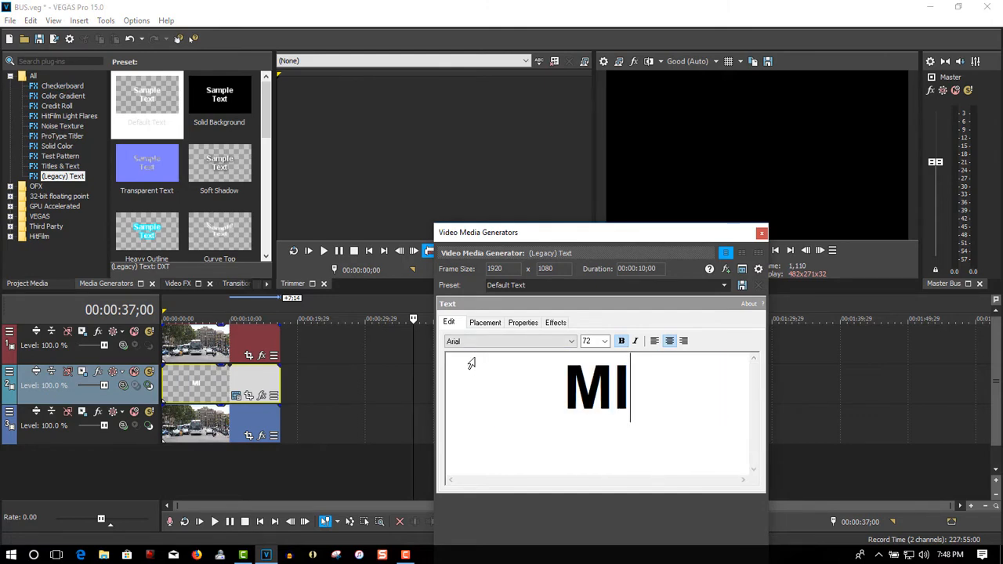
type("SSED")
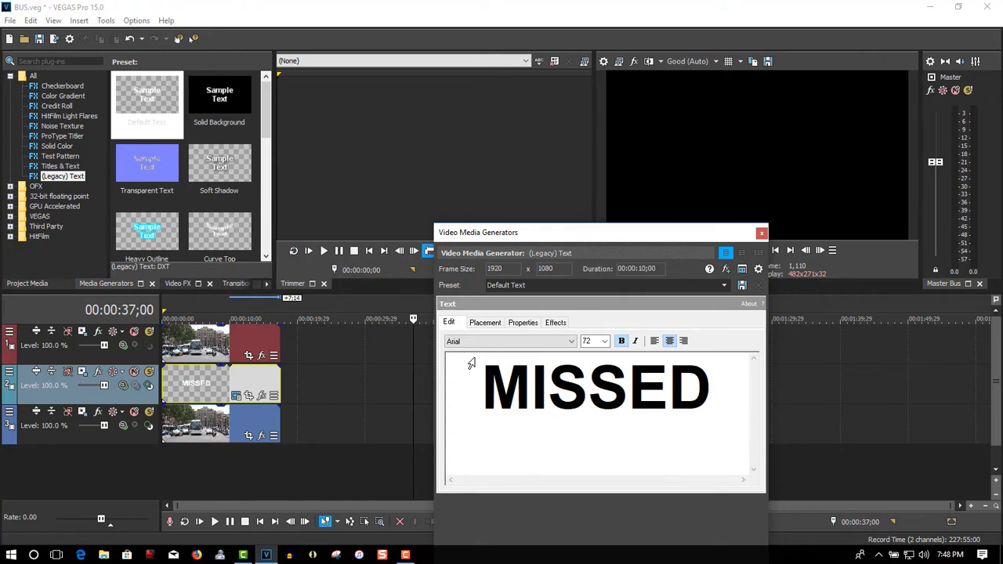
key("Return")
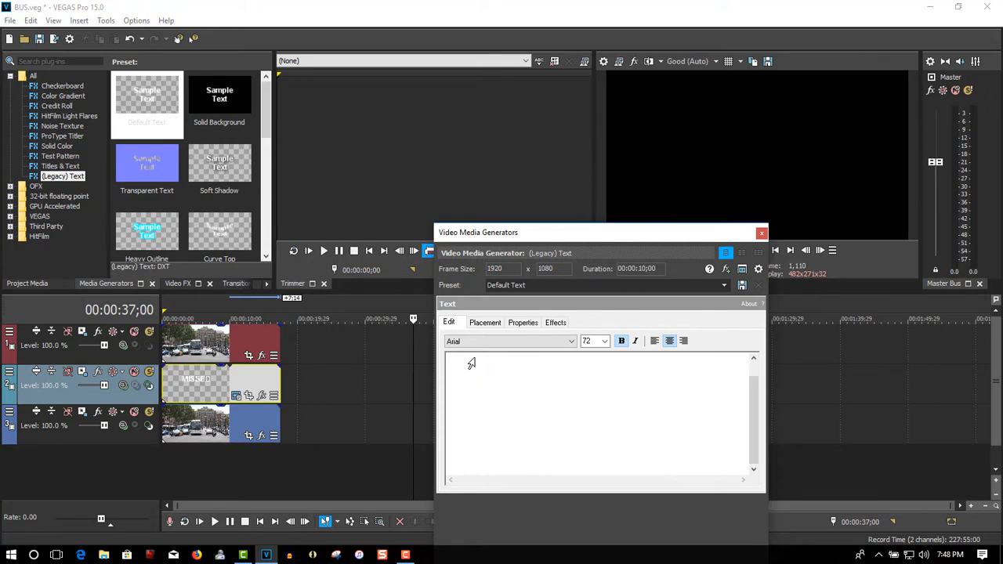
type("THE B")
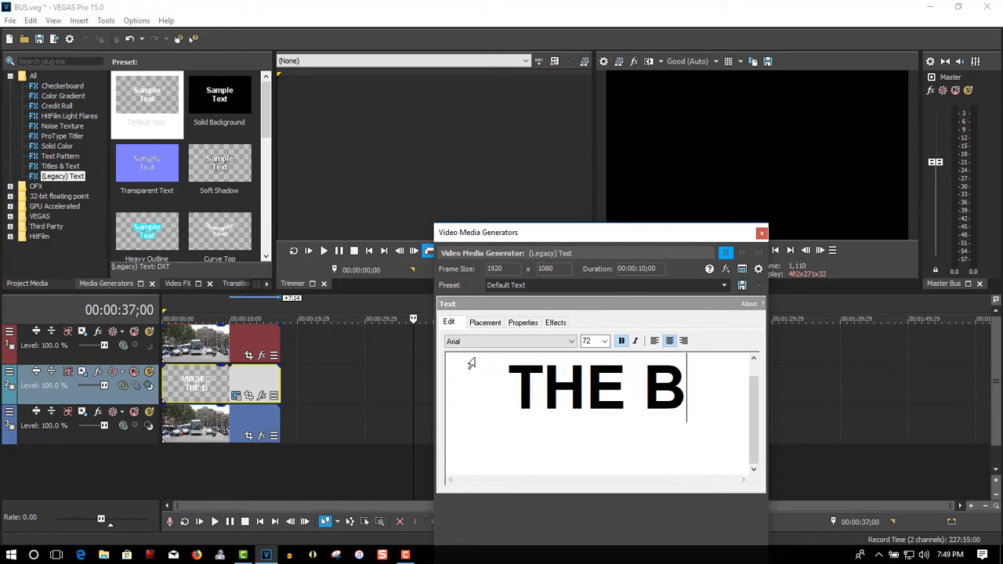
type("US")
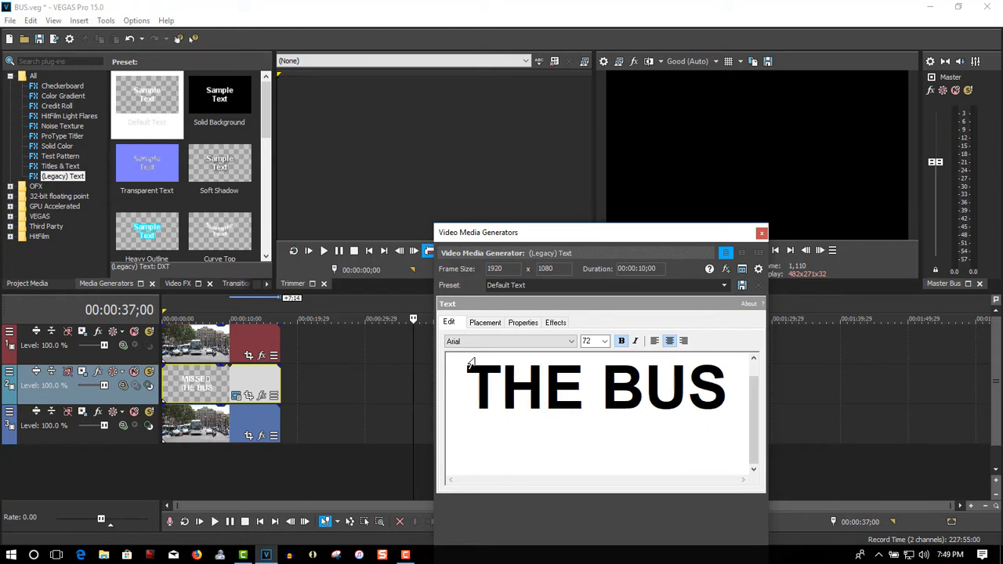
Step: With the top track muted and the playhead at 00:00:10;02, set the title text's scaling to 1.498
left_click(230, 318)
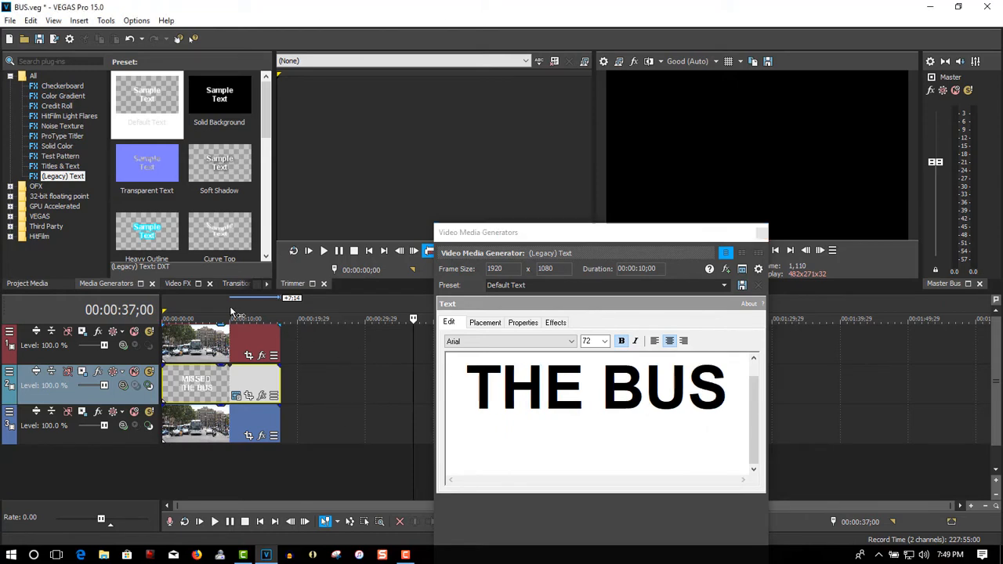
left_click(134, 333)
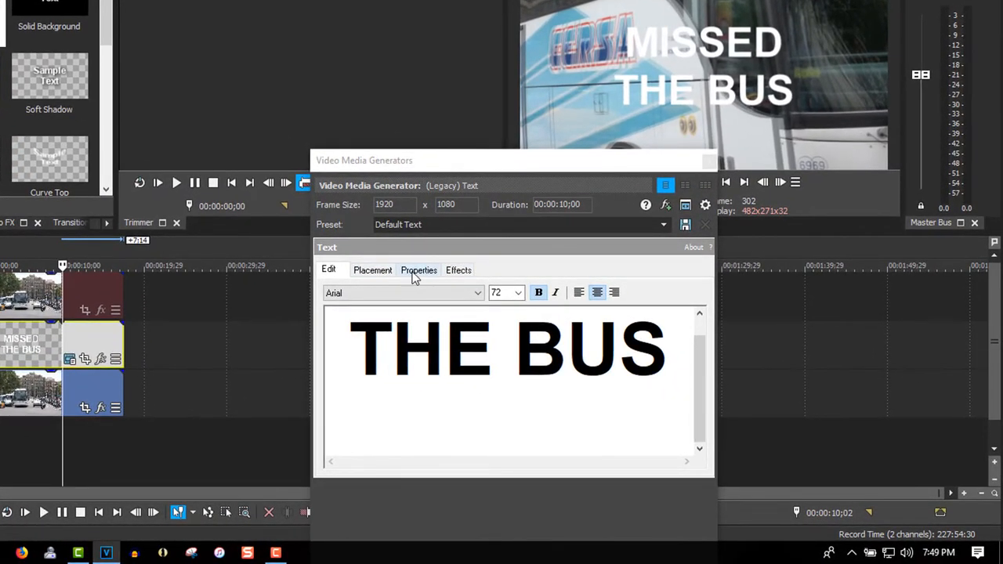
left_click(416, 272)
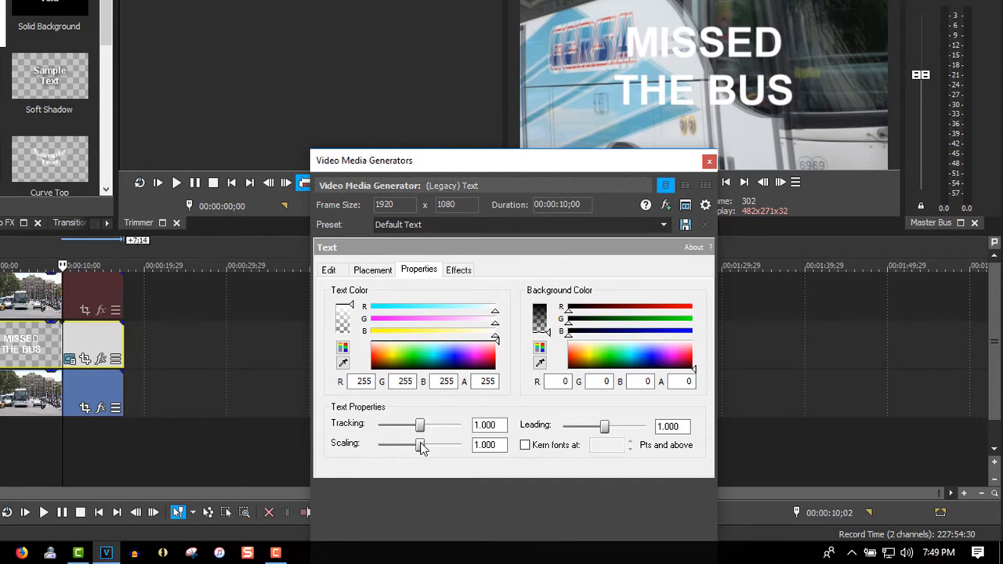
left_click_drag(421, 447, 428, 448)
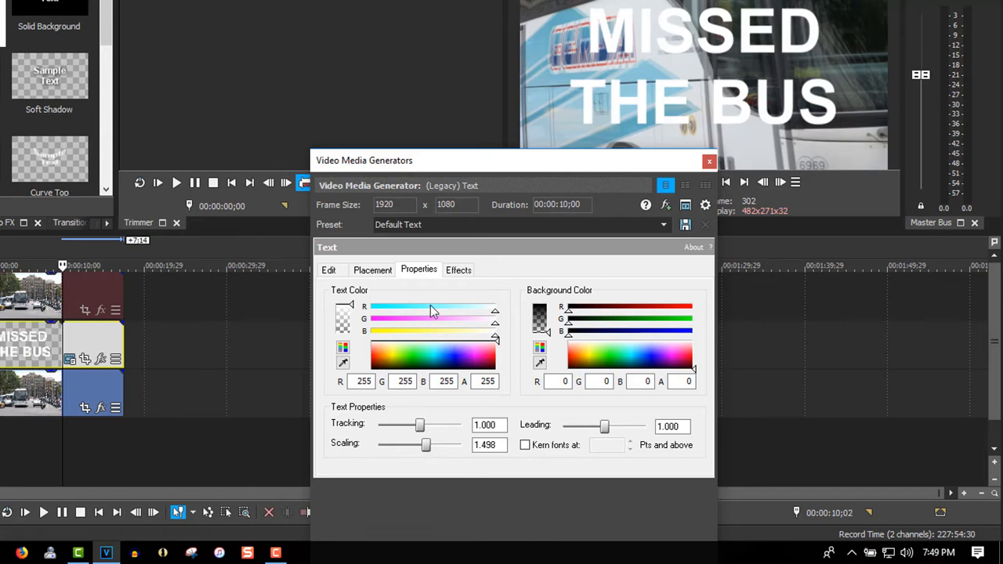
Step: Give the title text a black outline with a width of 0.345 and close the text generator
left_click(459, 269)
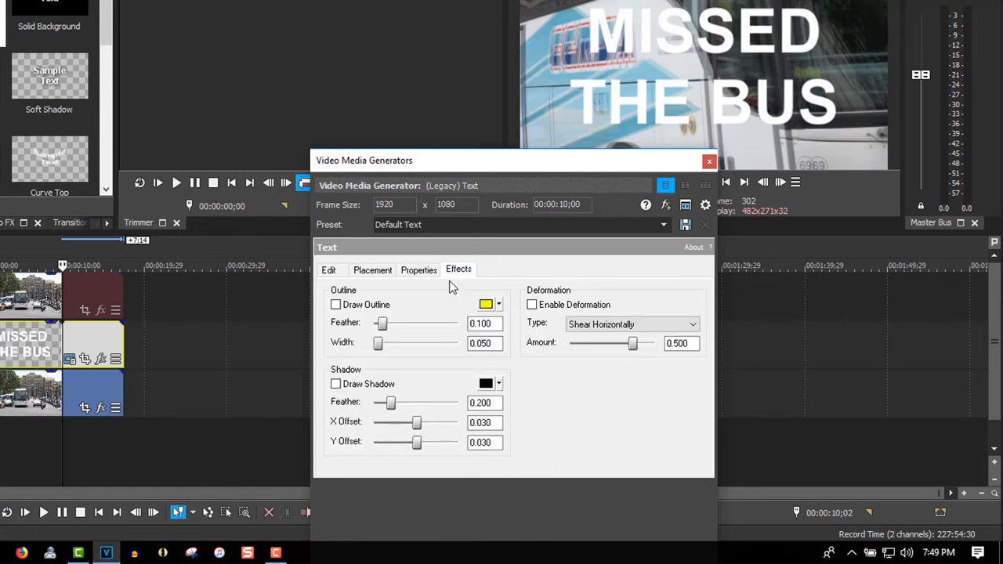
left_click(336, 305)
left_click(487, 304)
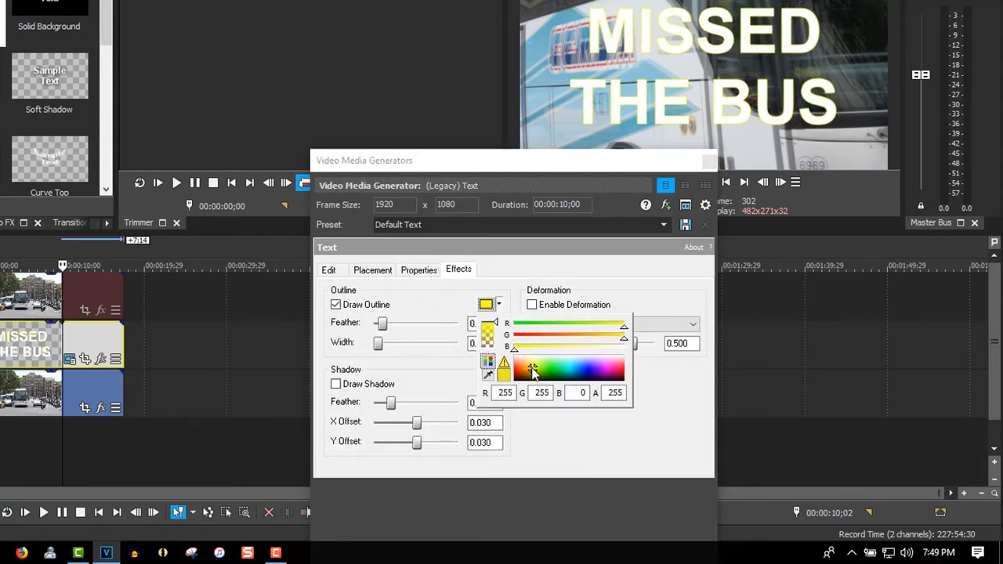
left_click_drag(533, 371, 513, 388)
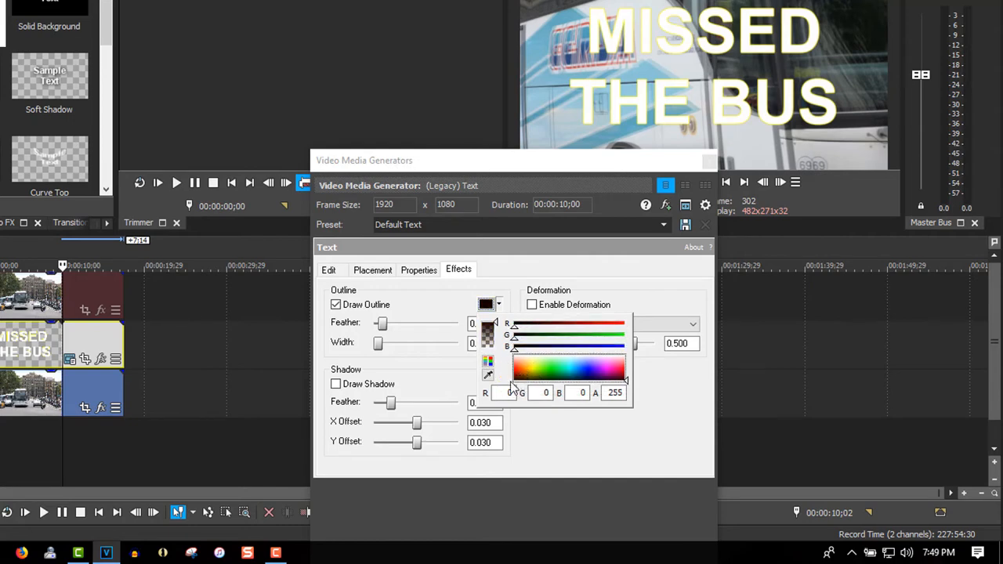
left_click(378, 348)
left_click_drag(379, 349, 404, 350)
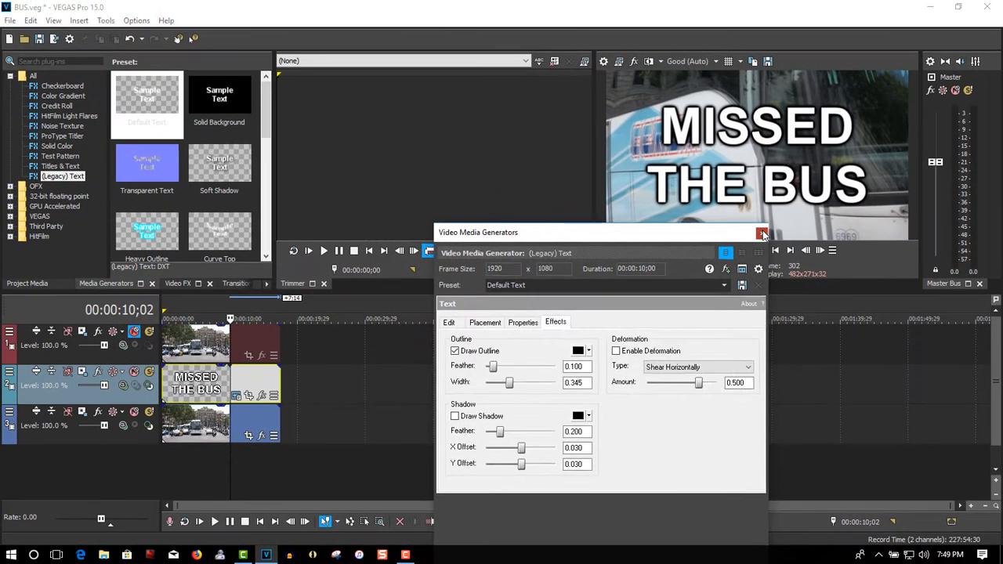
left_click(761, 233)
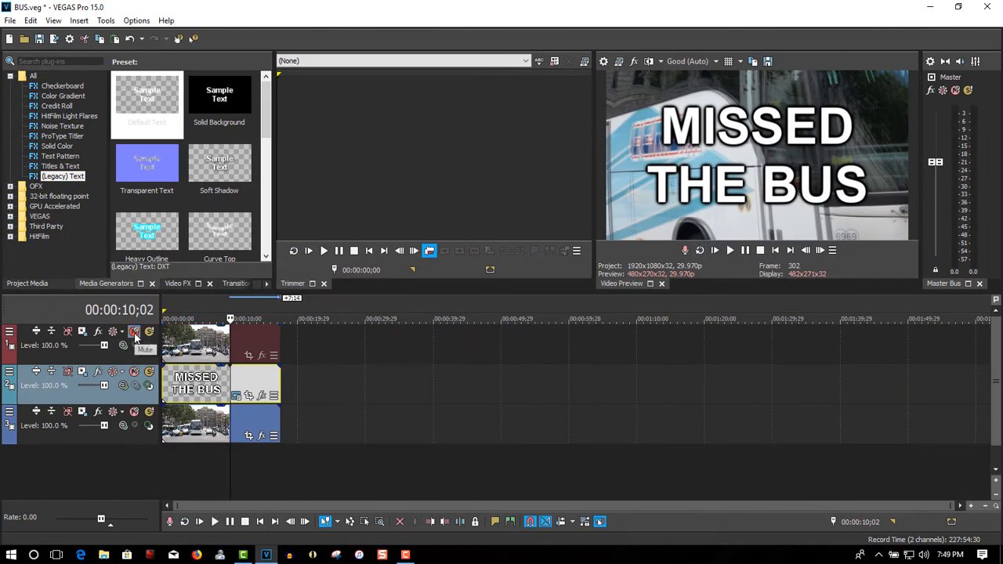
Step: Compare the preview with the top track unmuted and muted again, and play the timeline forward to 00:00:11;23
left_click(134, 332)
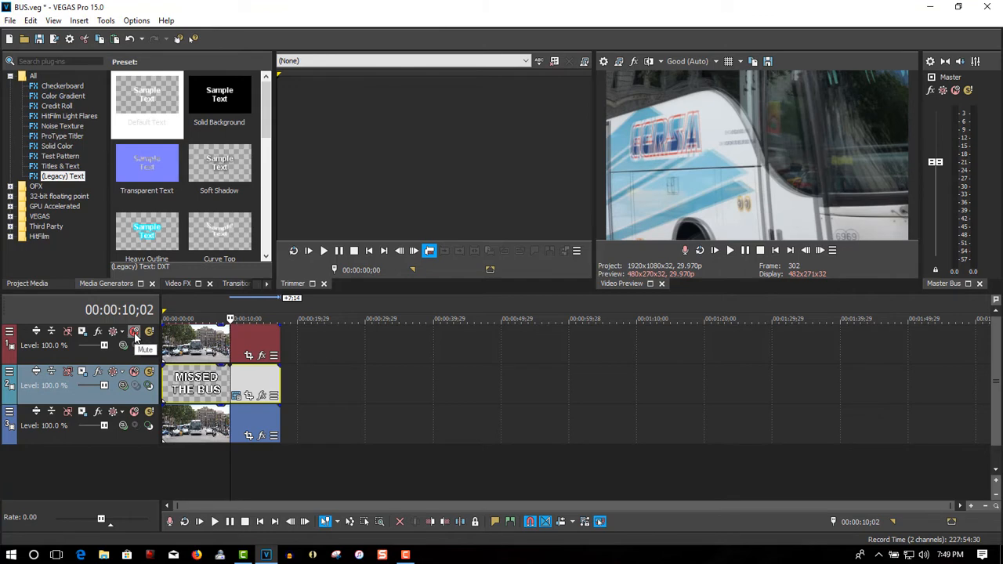
left_click(134, 333)
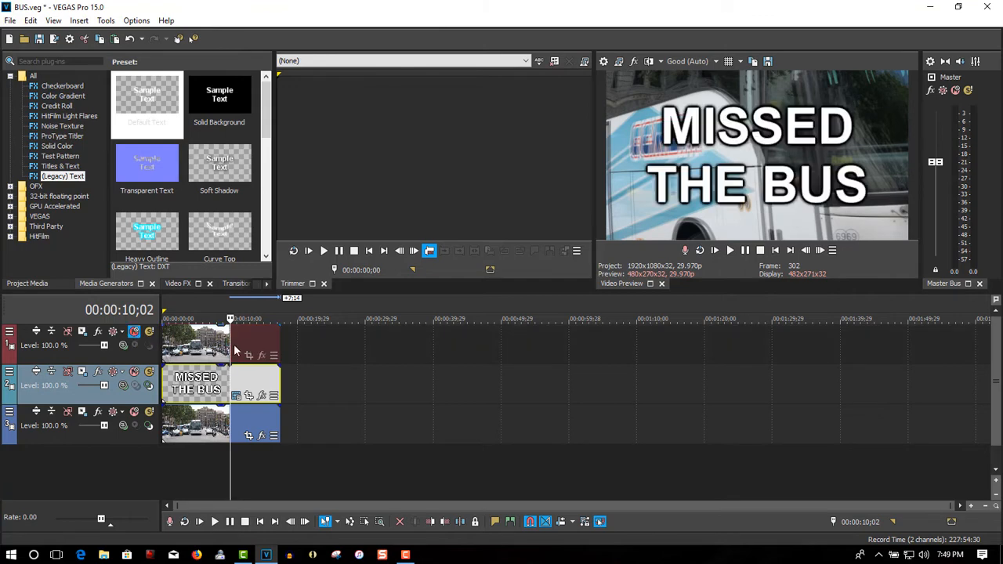
key("space")
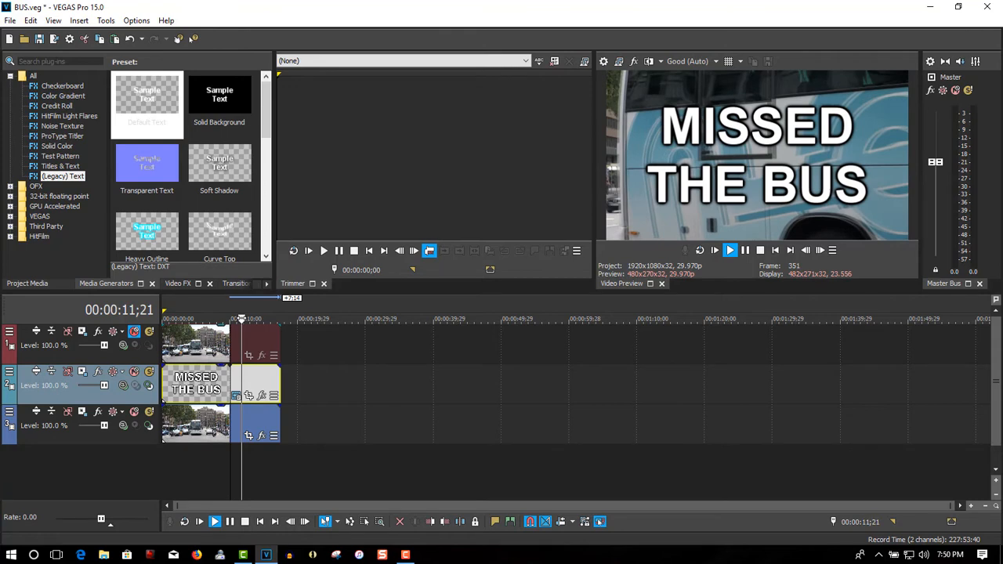
key("space")
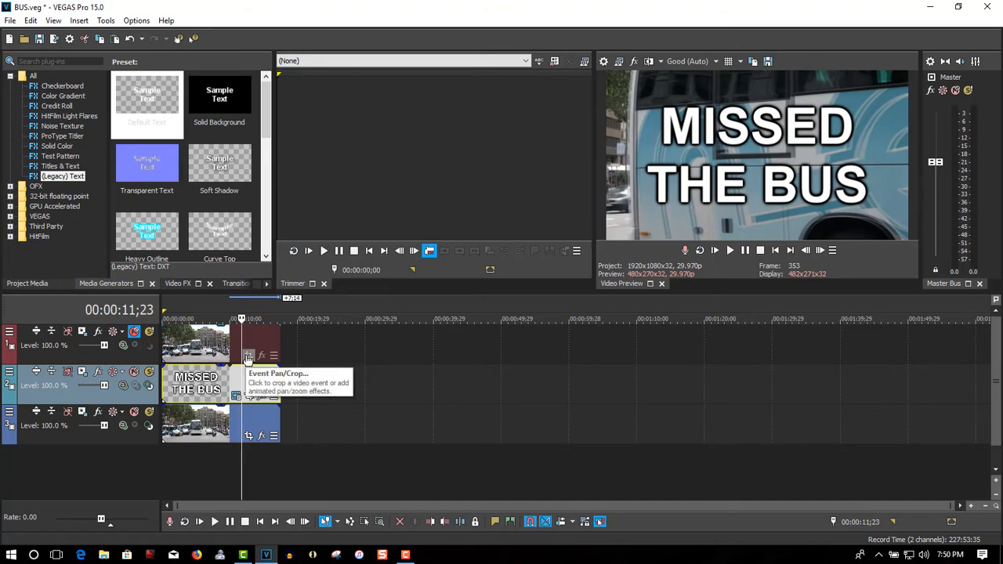
Step: Enable the mask in the pan/crop settings of the top track's bus clip and activate the tool for drawing mask anchor points
left_click(248, 358)
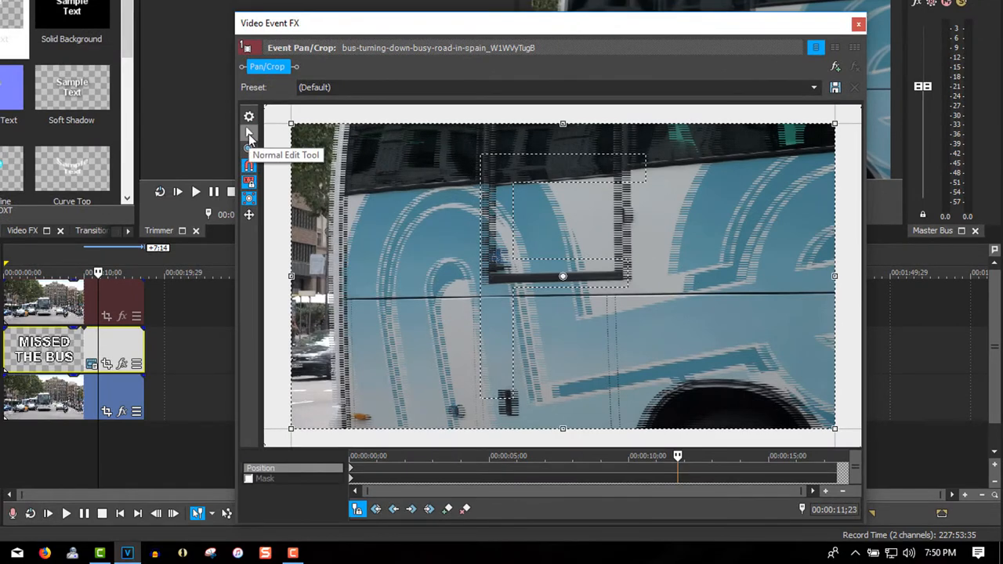
left_click(249, 479)
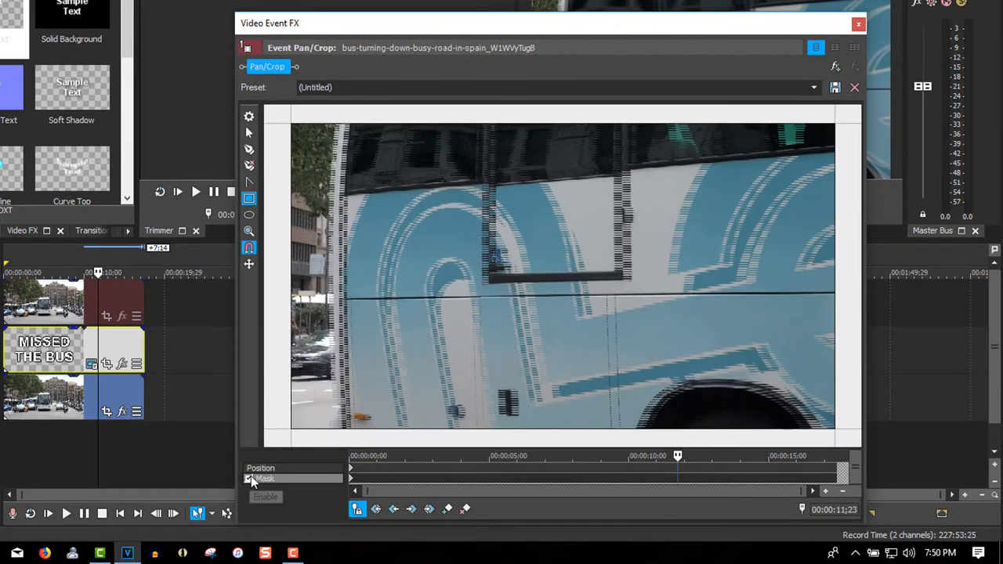
left_click(250, 149)
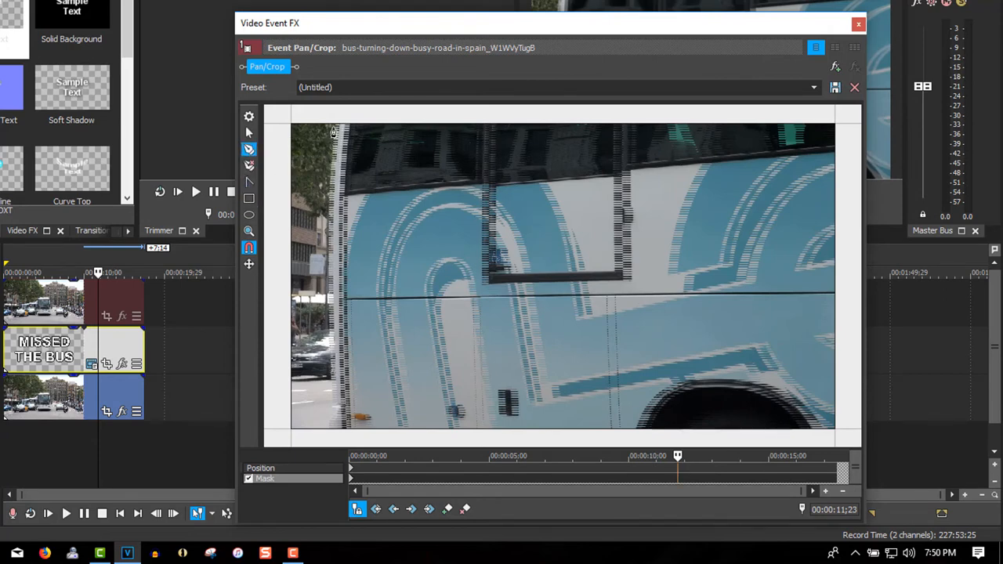
Step: Draw a closed mask at 00:00:11;23 that follows the bus's trailing edge and encloses the rest of the bus beyond the frame
left_click(345, 115)
left_click(338, 170)
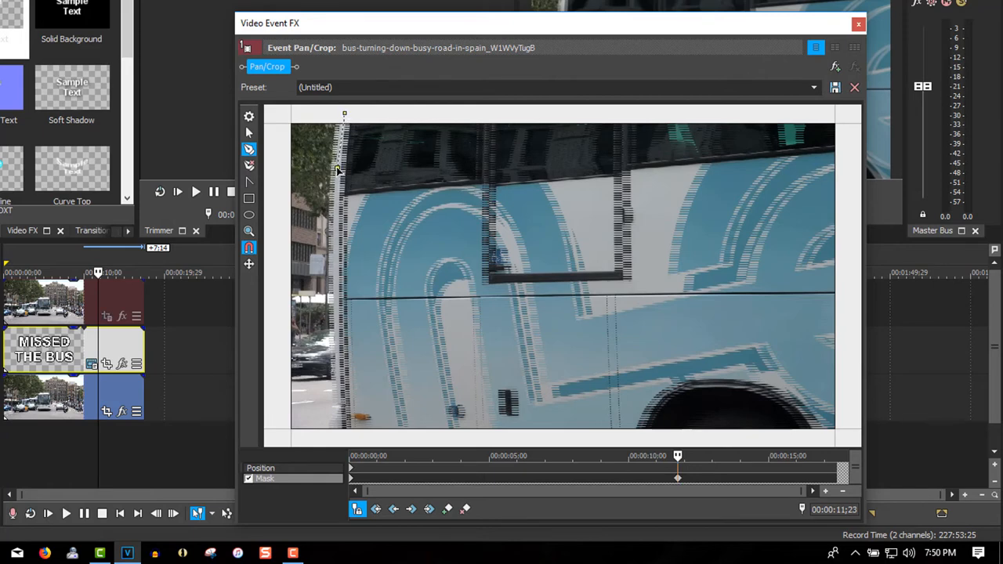
left_click(333, 227)
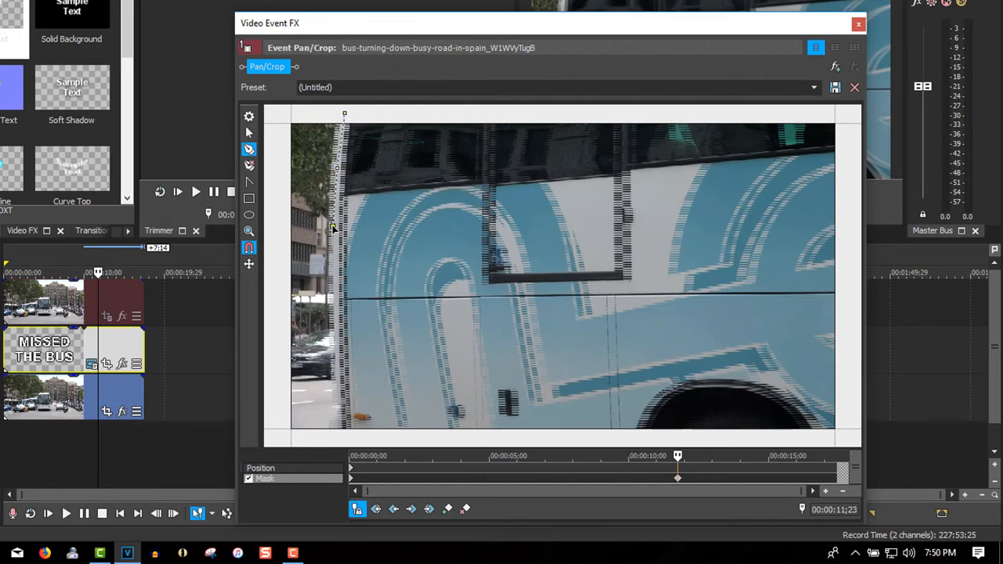
left_click(333, 277)
left_click(337, 330)
left_click(342, 376)
left_click(349, 434)
left_click(841, 441)
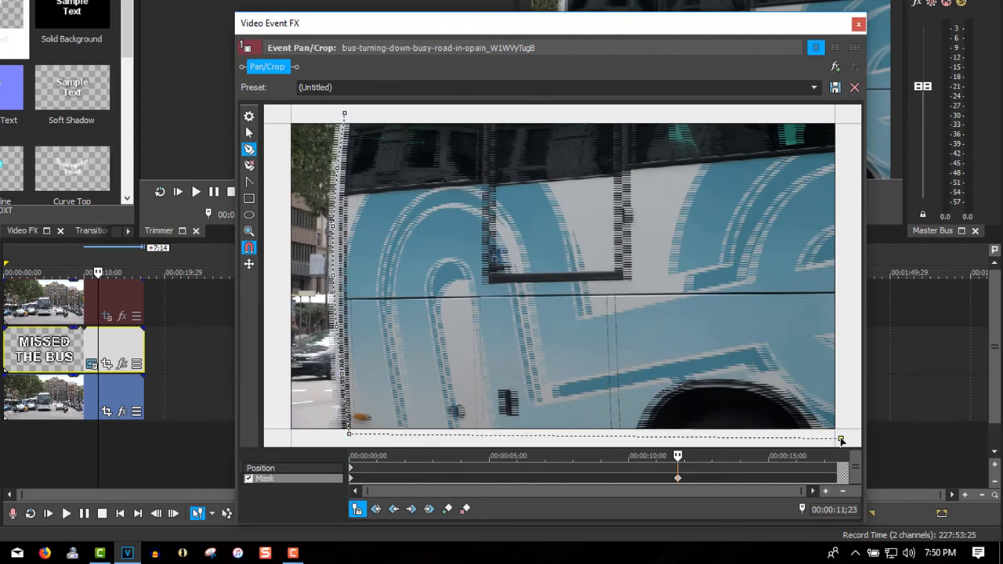
left_click(841, 120)
left_click(344, 114)
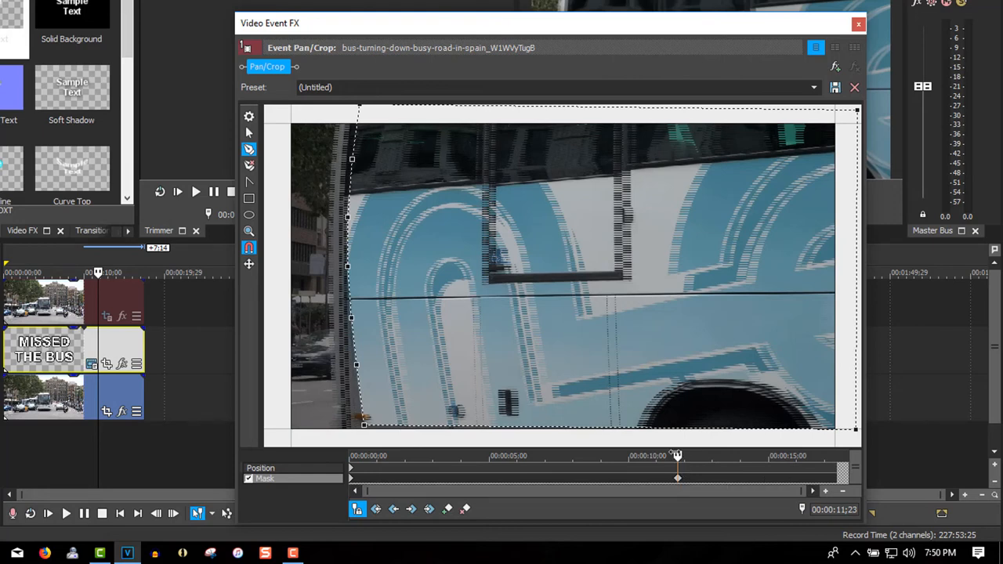
Step: Keyframe the whole mask's position along the bus's trailing edge at 00:00:11;28 and 00:00:12;02
left_click(248, 199)
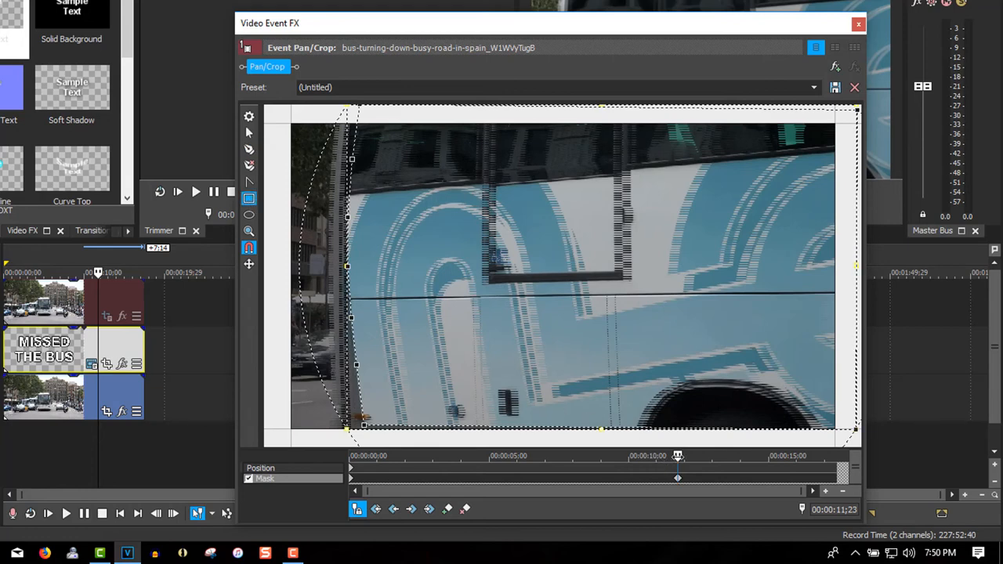
left_click_drag(677, 456, 682, 456)
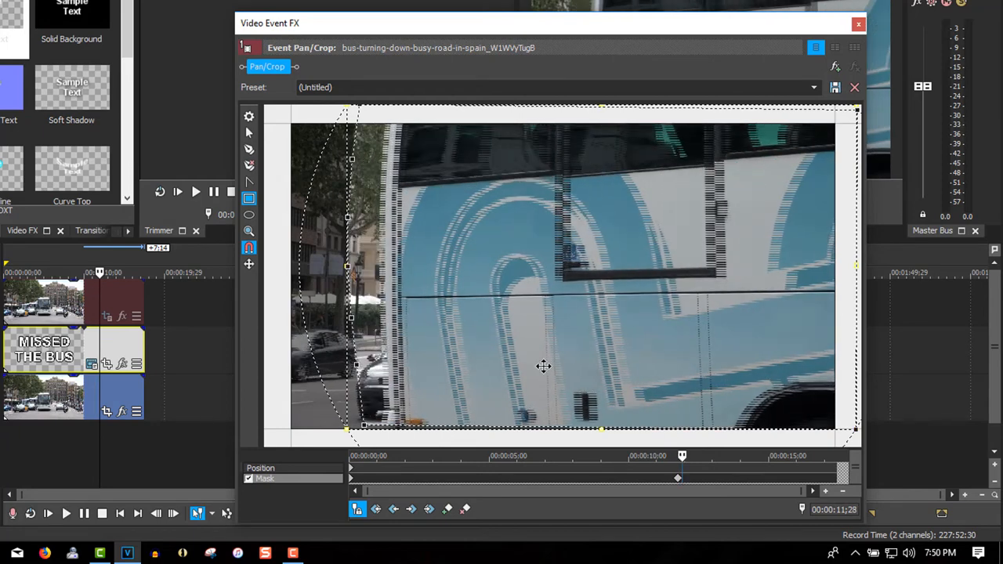
left_click_drag(528, 363, 569, 364)
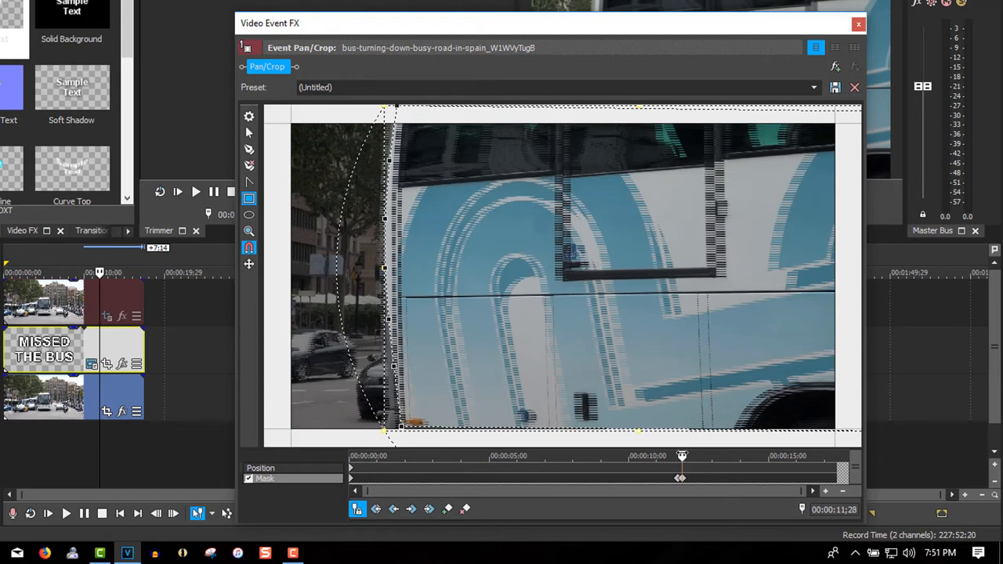
left_click_drag(682, 455, 686, 455)
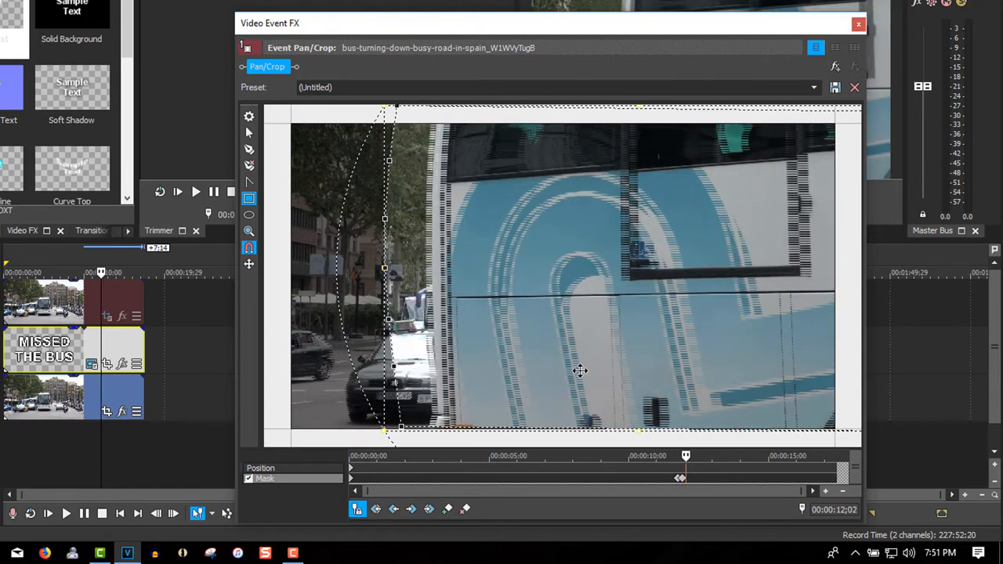
left_click_drag(580, 369, 626, 375)
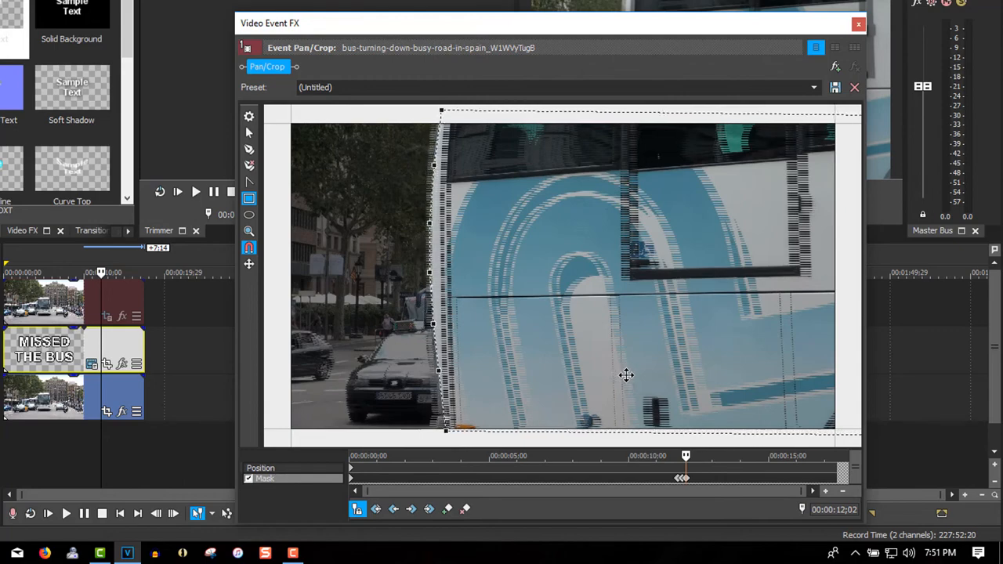
Step: Shift the mask to match the bus's trailing edge at 00:00:12;06, 00:00:12;09 and 00:00:12;12
left_click_drag(685, 455, 691, 455)
left_click_drag(604, 369, 655, 368)
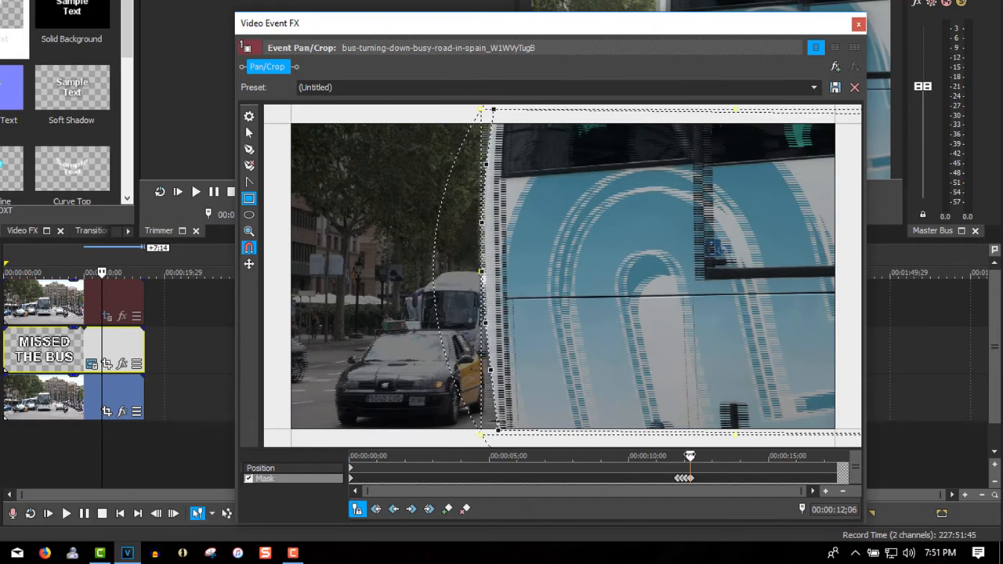
left_click_drag(690, 455, 692, 456)
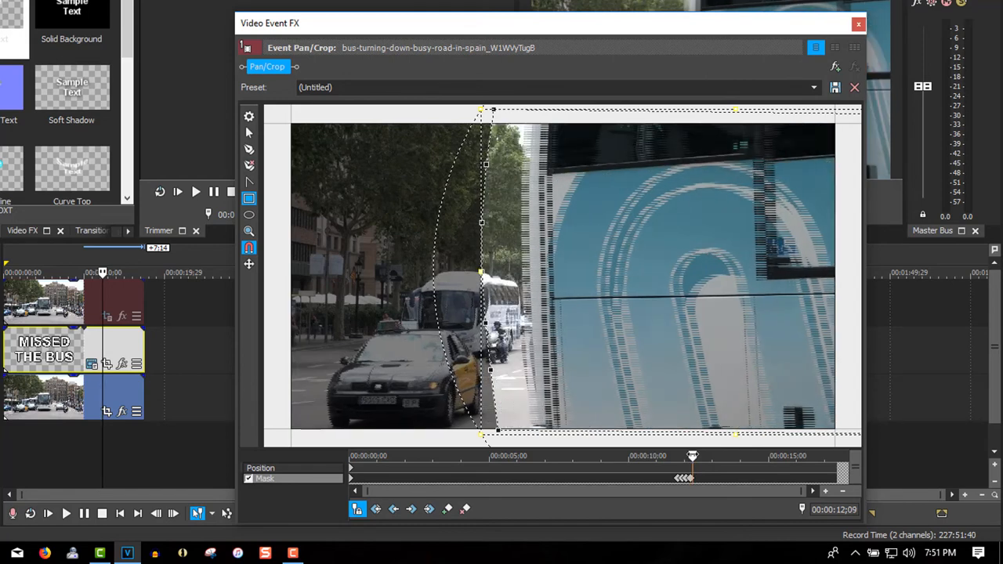
left_click_drag(654, 380, 692, 381)
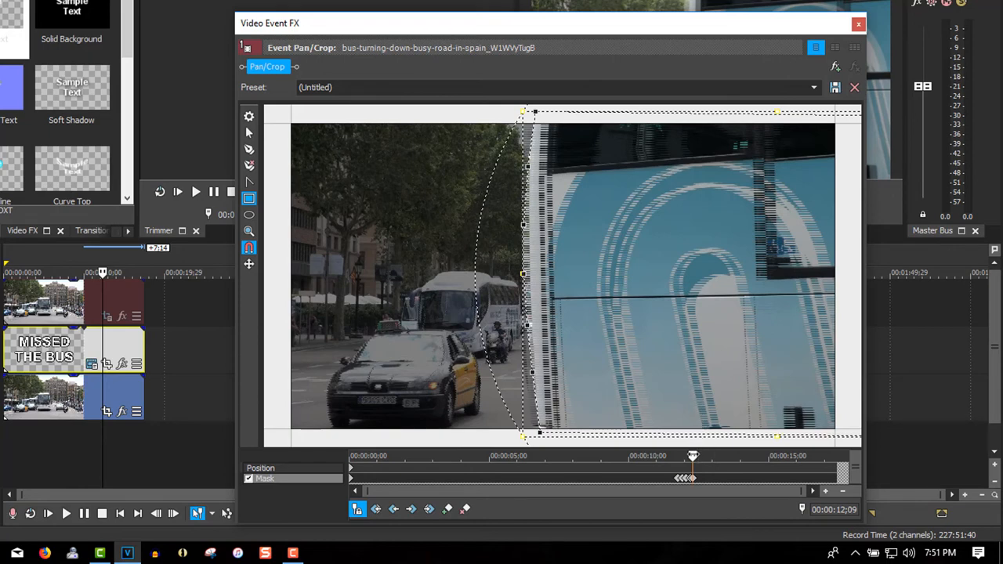
left_click_drag(692, 455, 695, 455)
left_click_drag(681, 387, 728, 387)
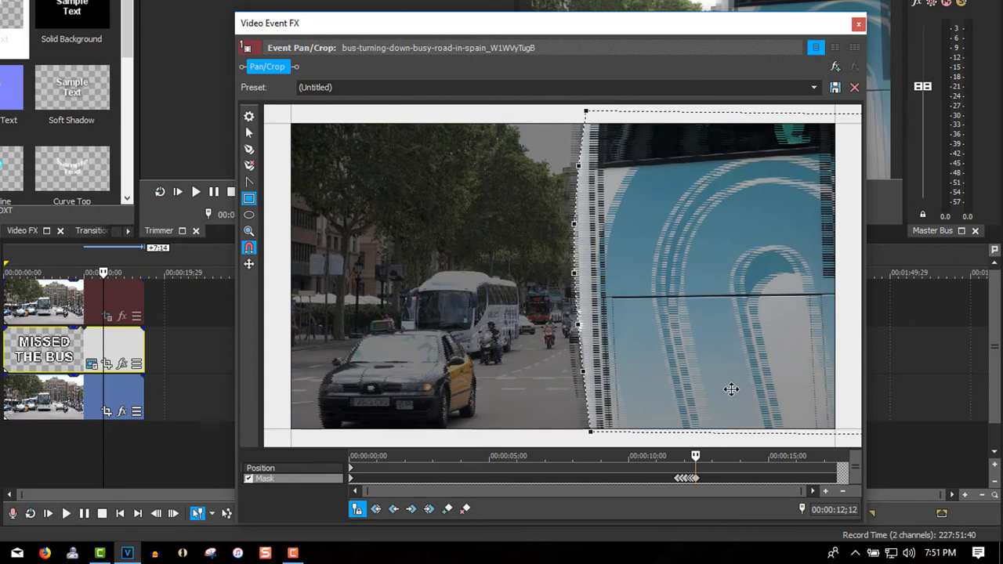
Step: Continue the mask animation by aligning it with the bus's trailing edge at 00:00:12;14, 00:00:12;18 and 00:00:12;20
left_click_drag(695, 455, 698, 455)
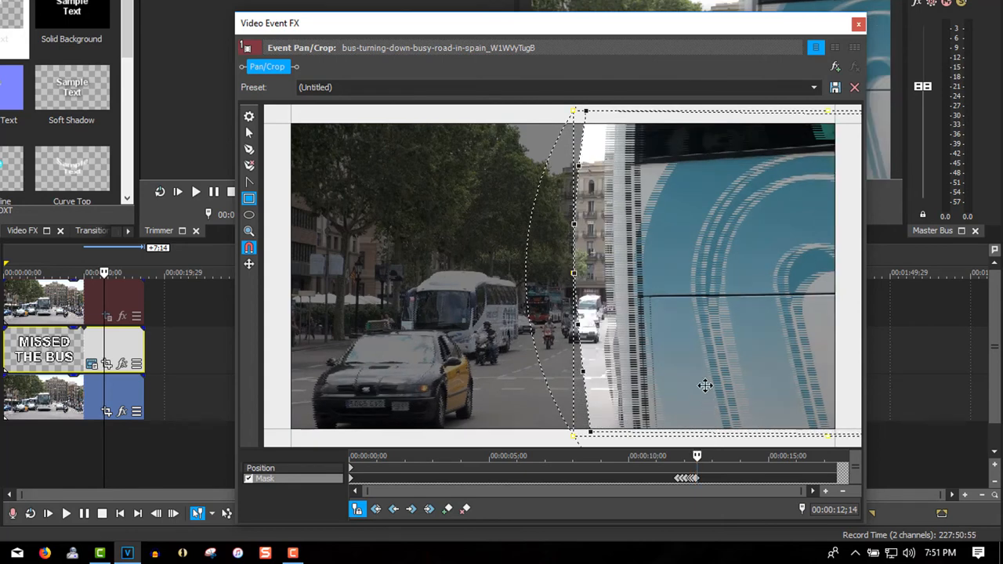
left_click_drag(703, 383, 742, 384)
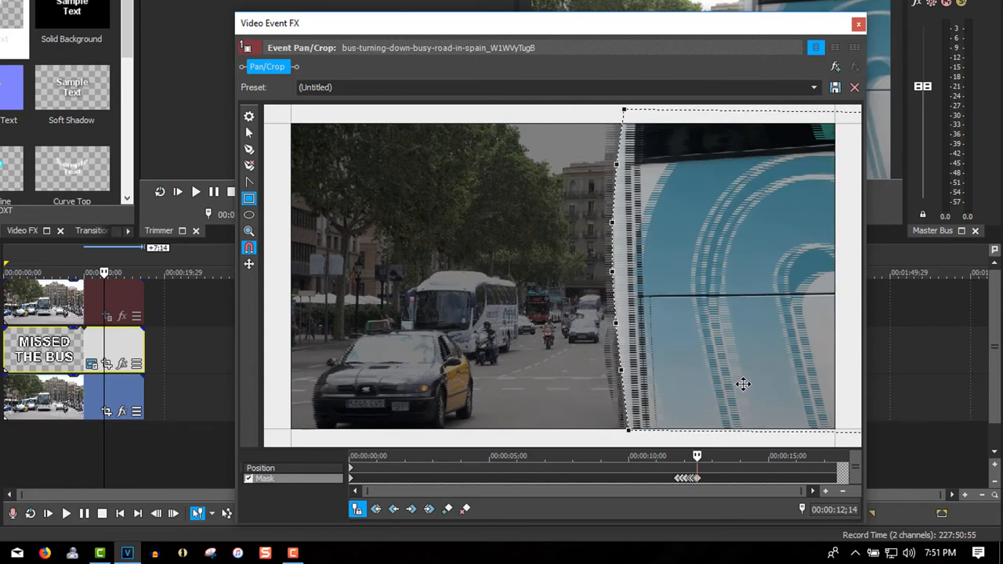
left_click_drag(696, 456, 701, 455)
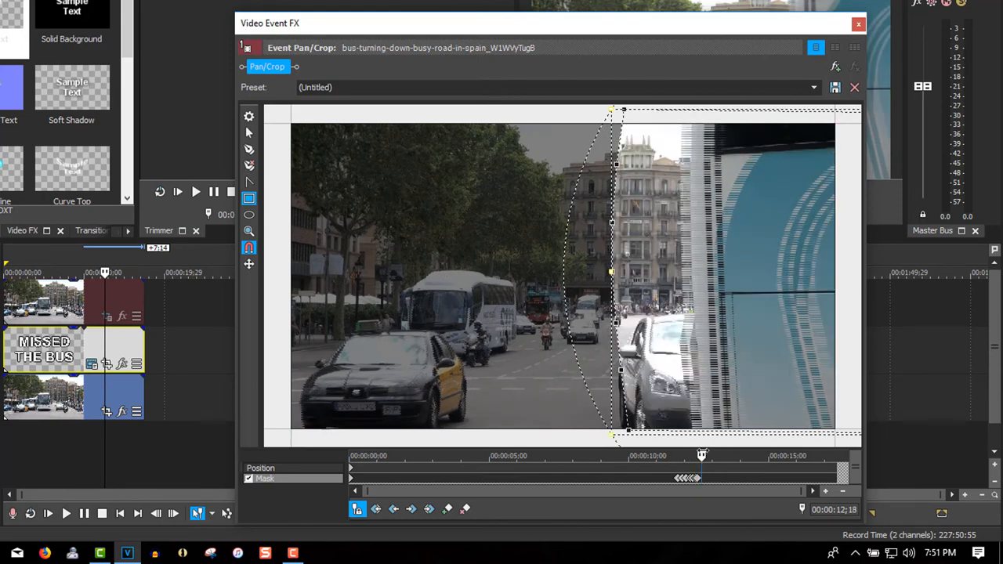
left_click_drag(717, 386, 792, 385)
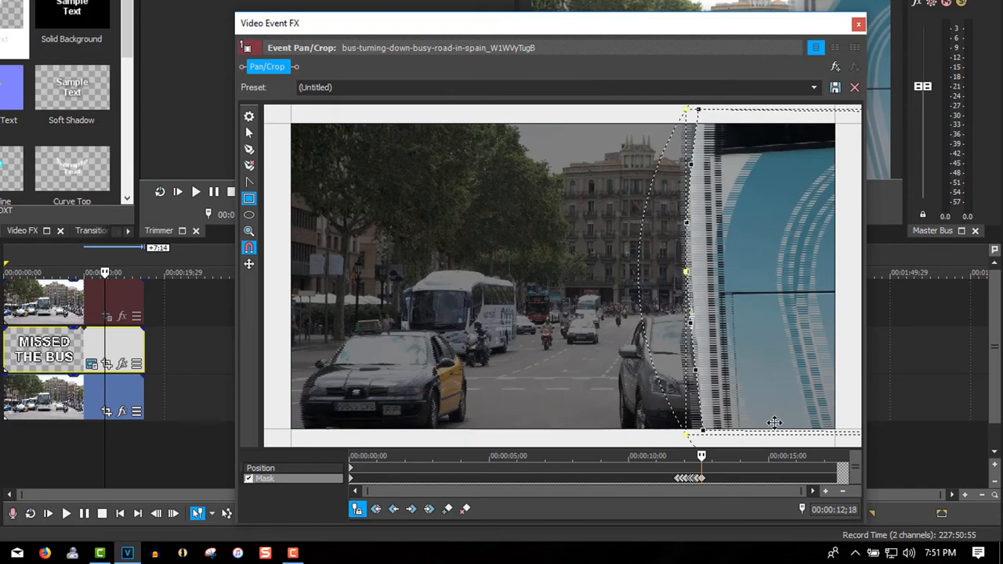
left_click(704, 456)
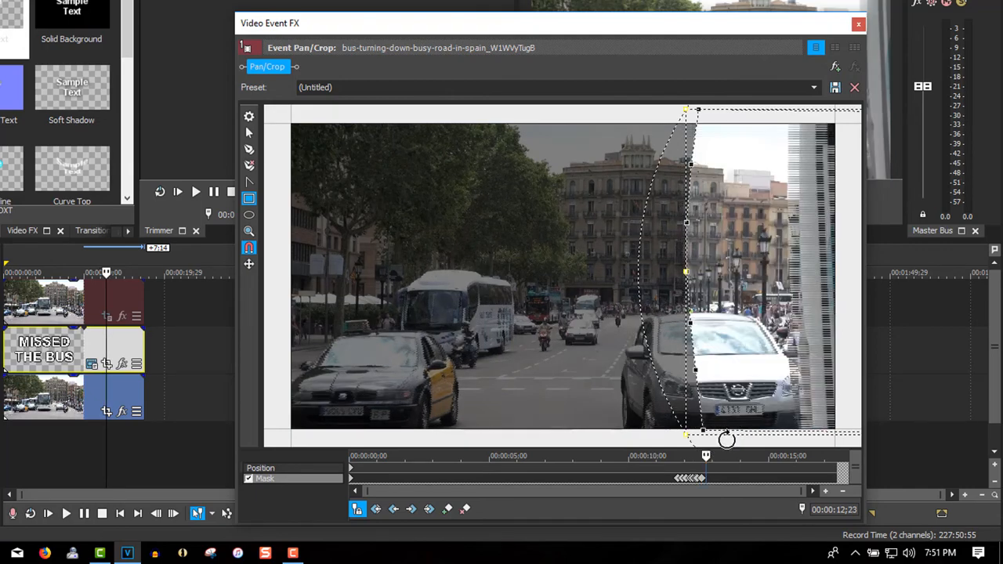
left_click_drag(706, 455, 703, 455)
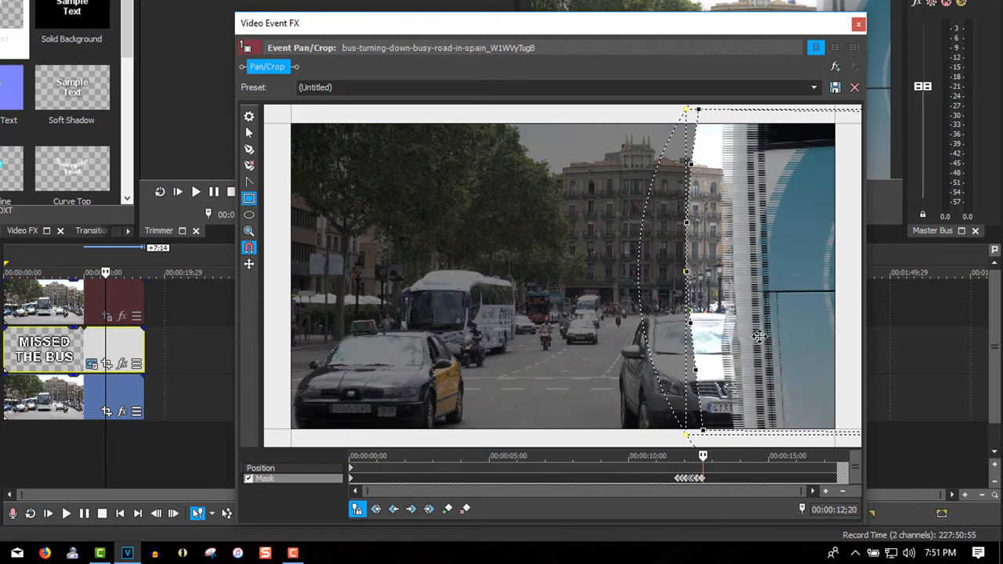
left_click_drag(760, 337, 781, 337)
left_click_drag(787, 338, 760, 384)
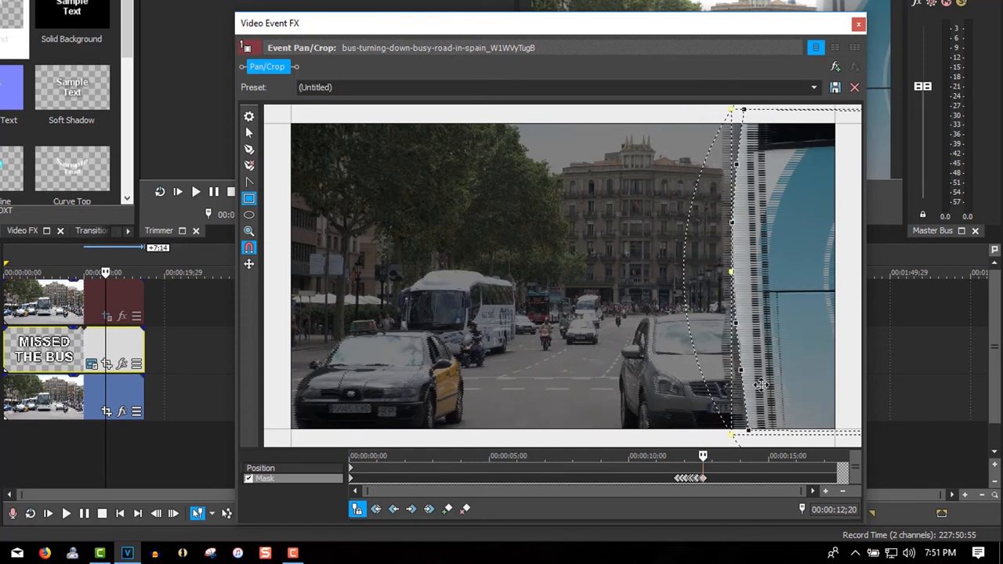
Step: Follow the bus's trailing edge with the mask as it leaves the frame, moving the mask fully outside the picture at 00:00:13;00
left_click_drag(703, 456, 706, 456)
left_click_drag(766, 363, 833, 360)
key("Right")
key("Right")
key("Right")
key("Right")
key("Right")
key("Right")
key("Right")
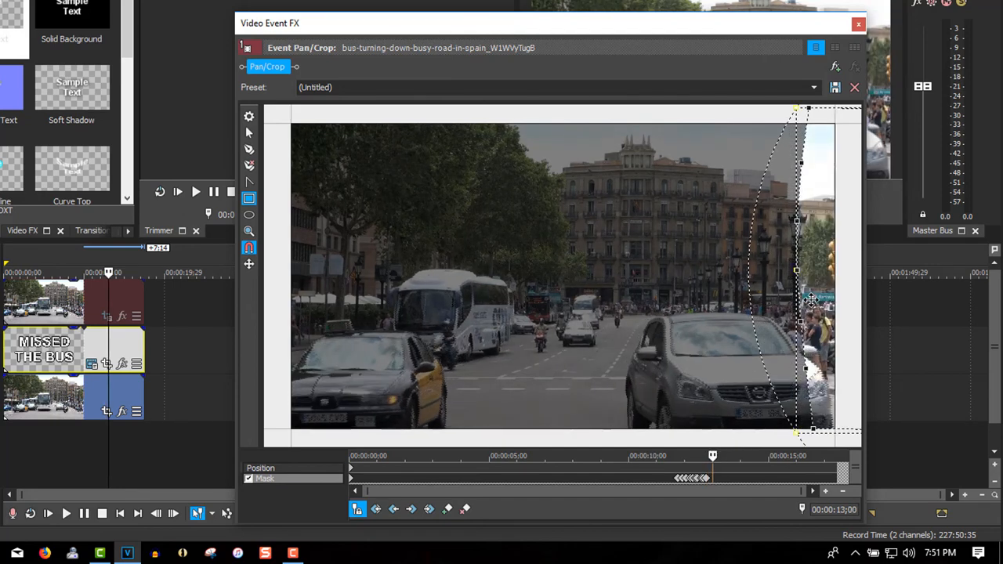
left_click_drag(810, 299, 873, 297)
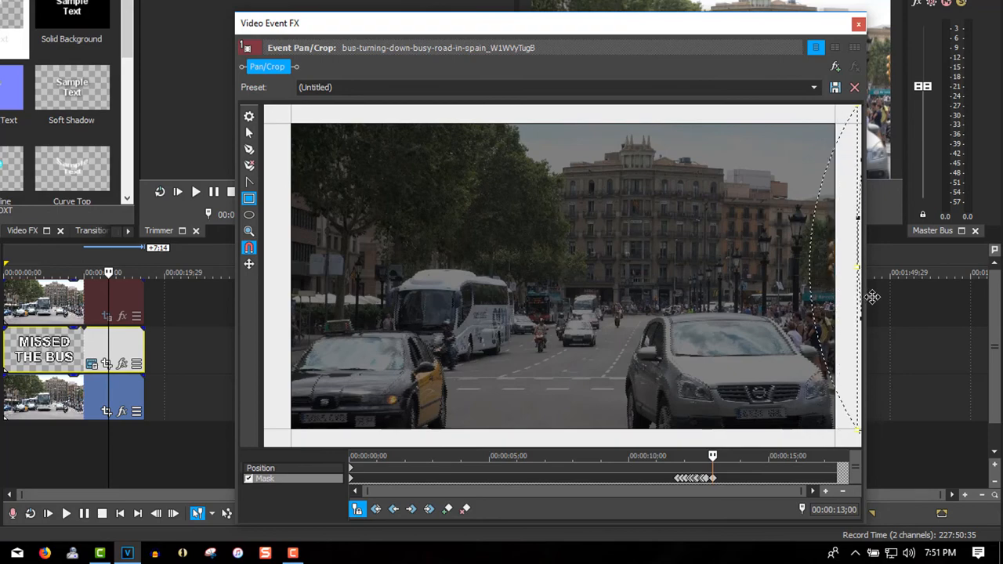
Step: Close the mask editor, unmute the top track and play the project from the start through the title reveal, pausing at 00:00:15;24
left_click(858, 23)
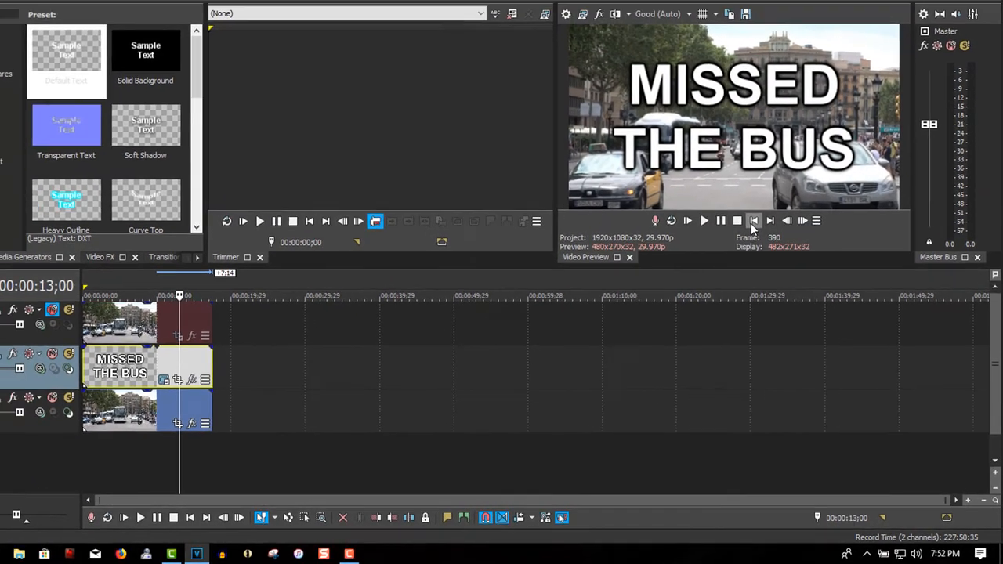
left_click(732, 197)
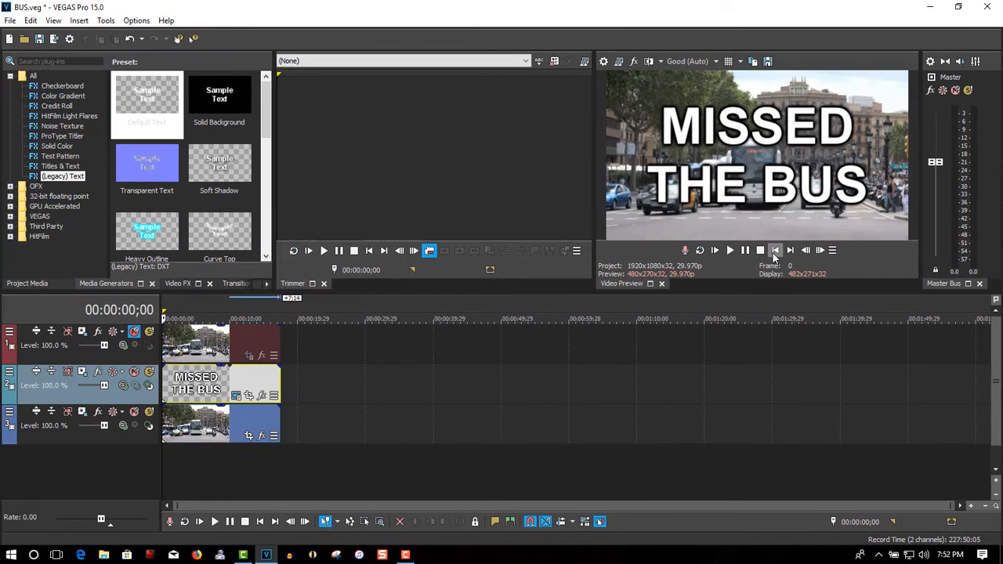
left_click(134, 332)
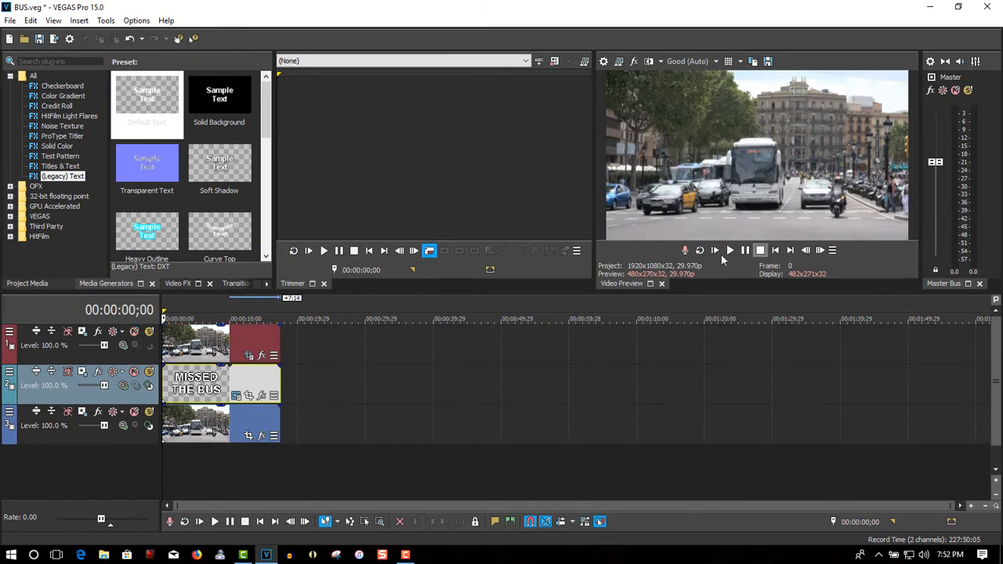
left_click(728, 250)
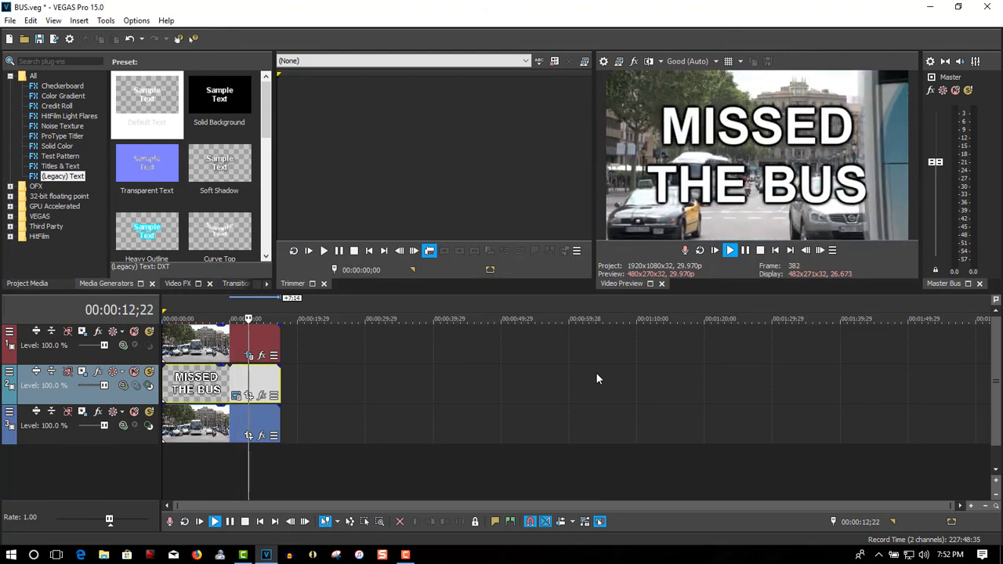
left_click(744, 250)
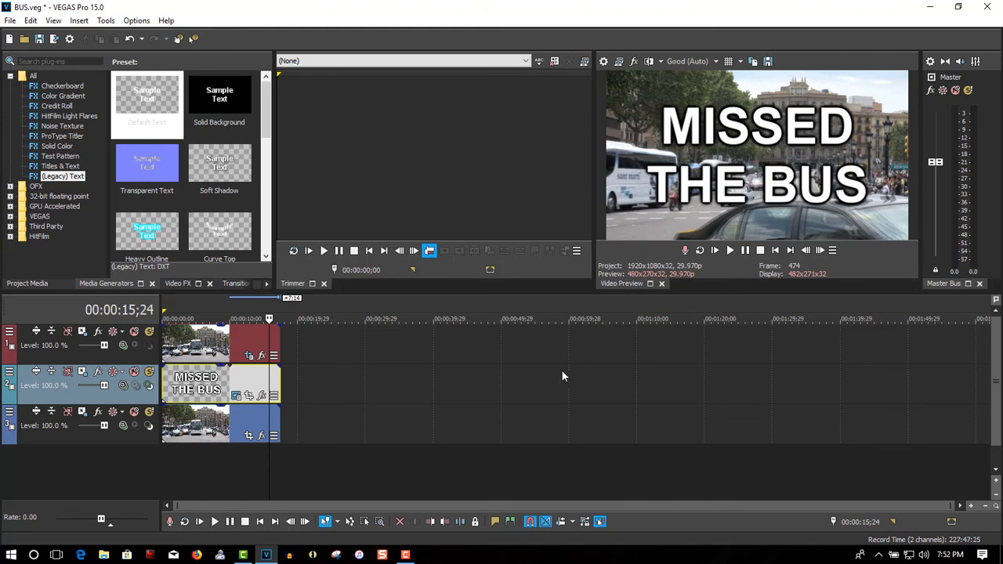